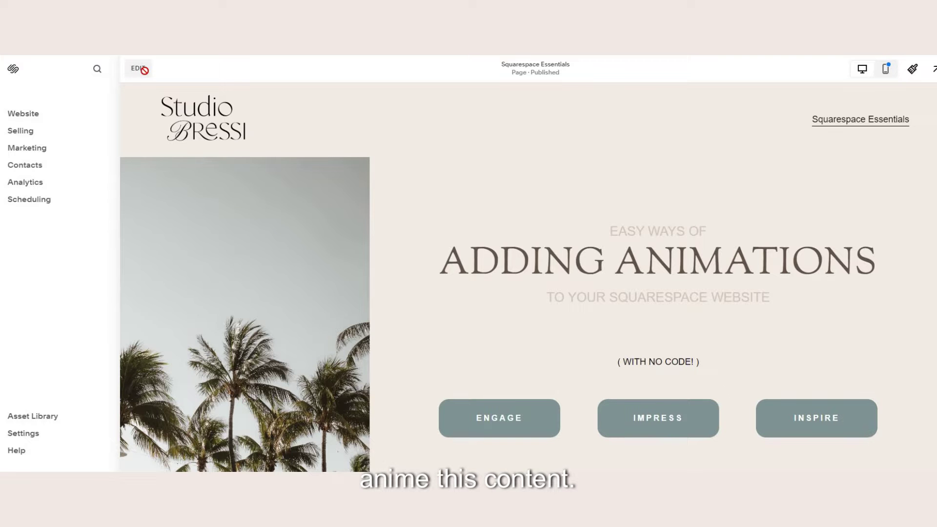
Step: Preview the Fade and Scale site animation styles in Site Styles > Animations
left_click(142, 69)
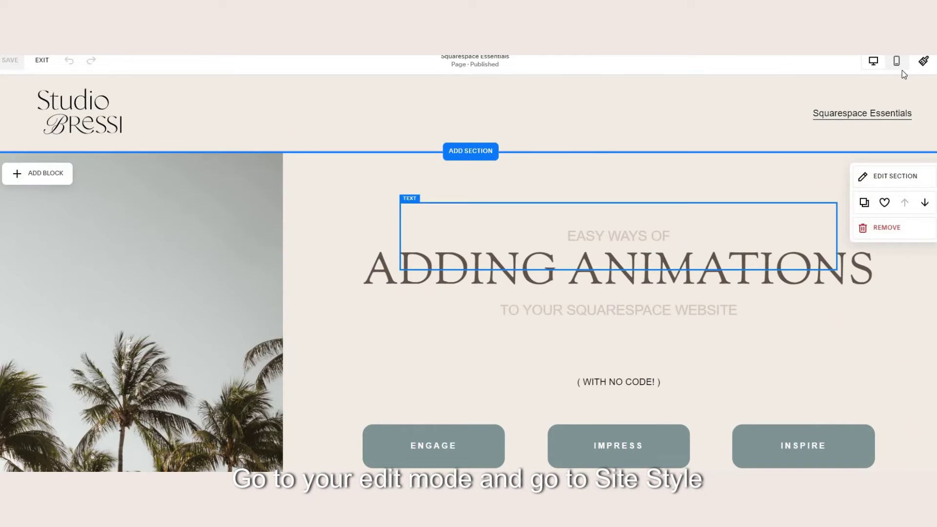
left_click(922, 61)
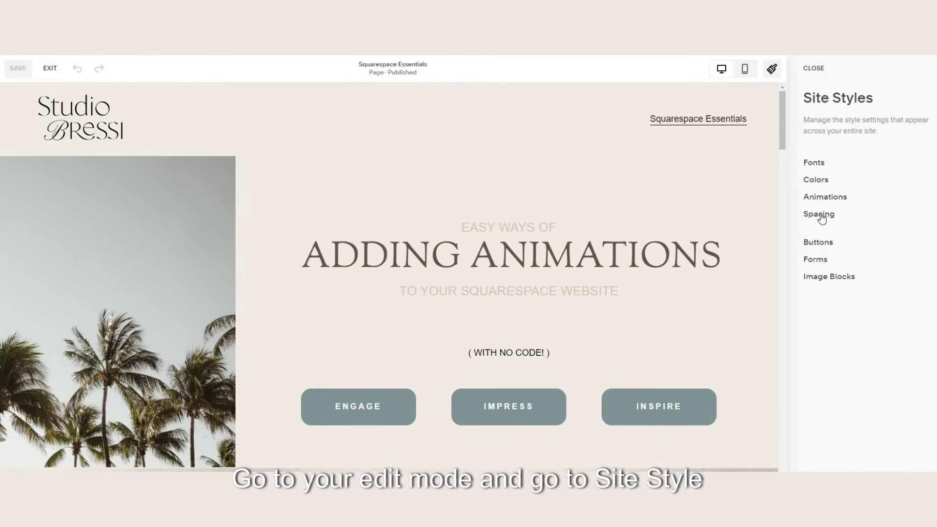
left_click(830, 200)
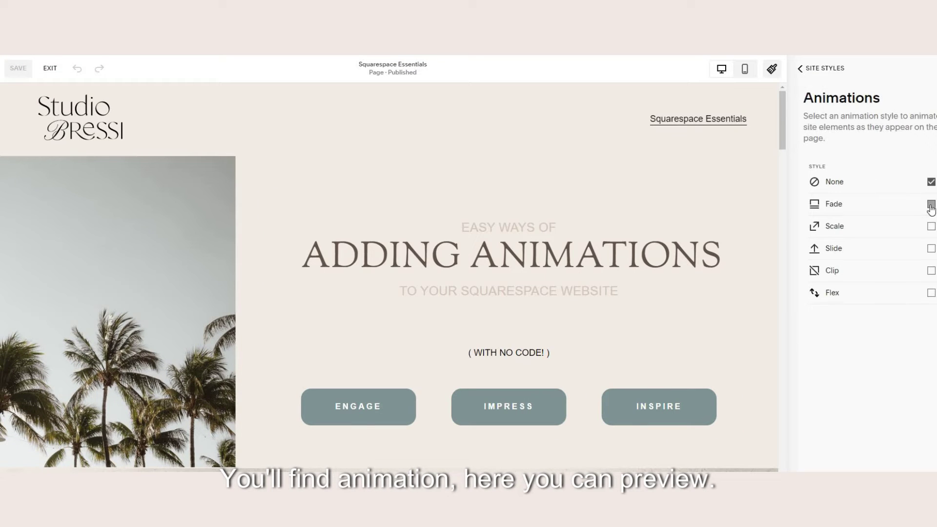
left_click(931, 205)
scroll(721, 250, "down", 5)
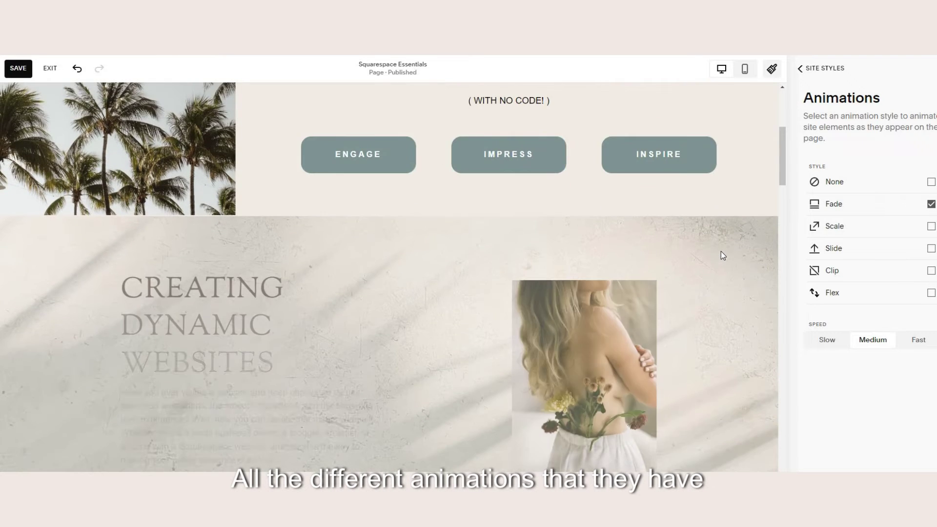
scroll(722, 254, "down", 10)
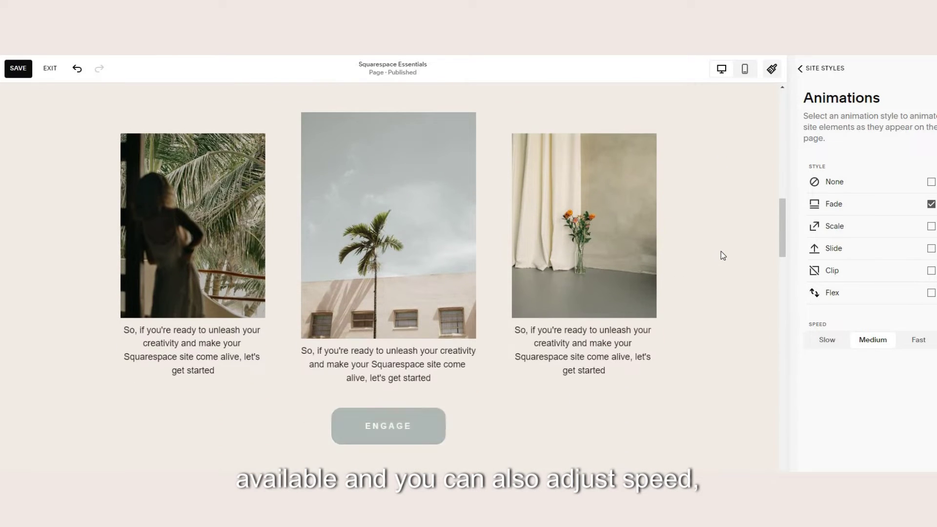
left_click(824, 226)
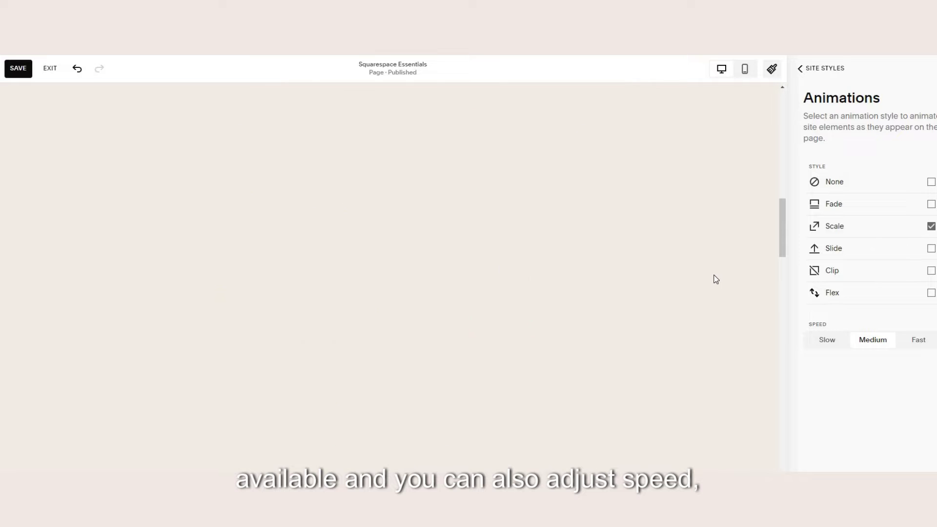
scroll(713, 272, "up", 10)
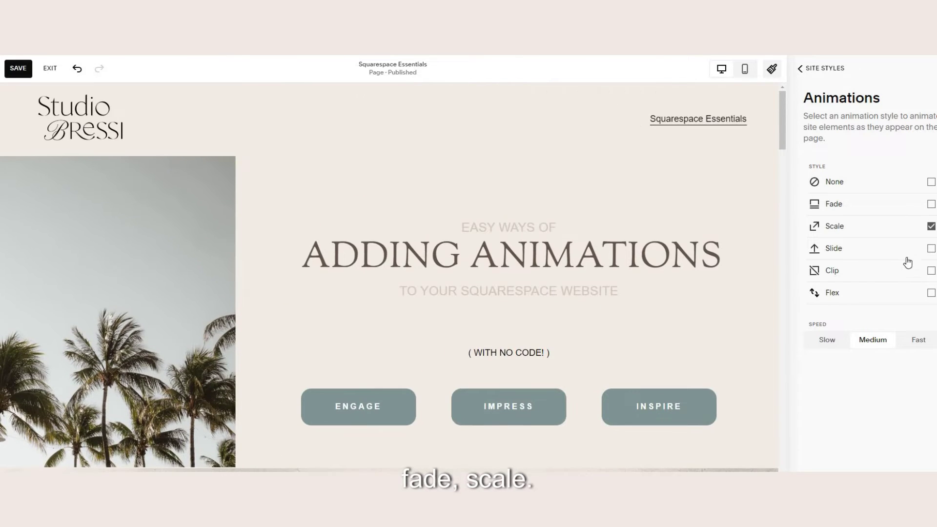
Step: Choose the Slide animation style and set its speed to Slow
left_click(907, 251)
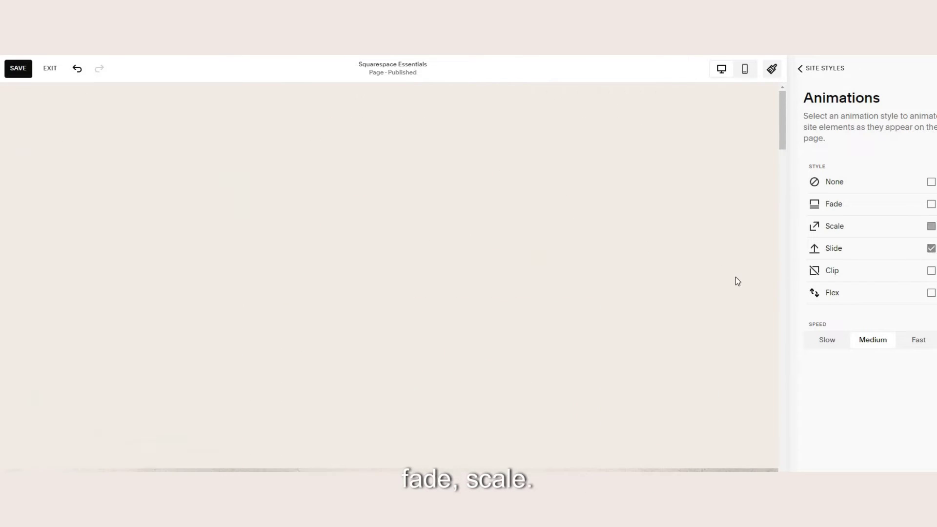
scroll(735, 278, "down", 5)
scroll(734, 282, "down", 9)
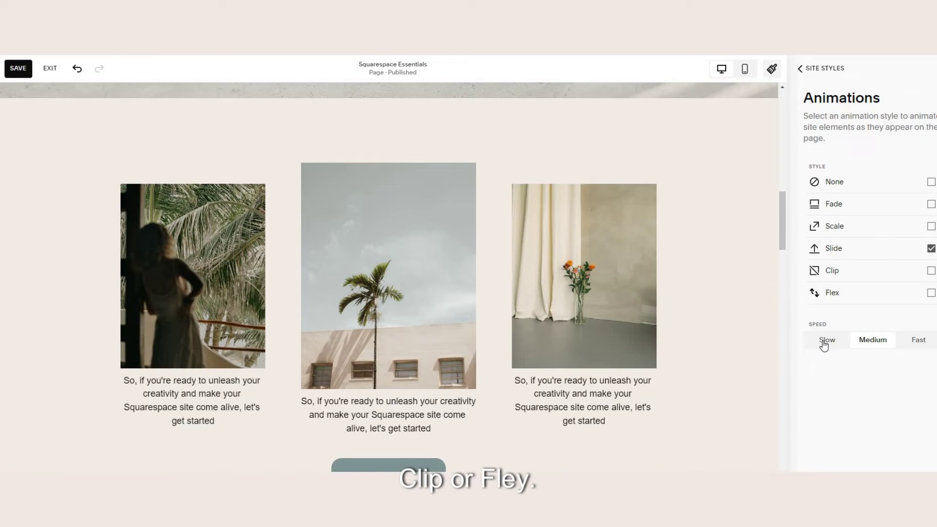
left_click(827, 340)
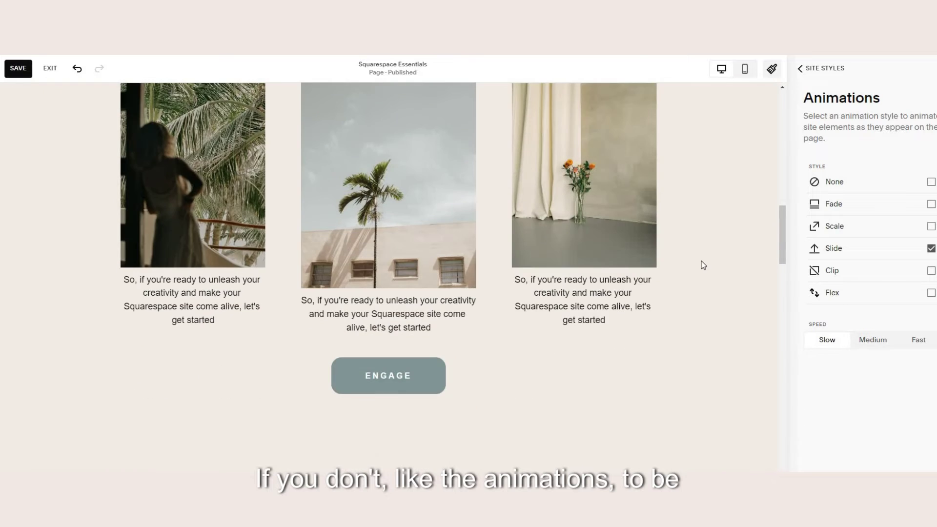
scroll(702, 265, "up", 10)
scroll(702, 265, "up", 5)
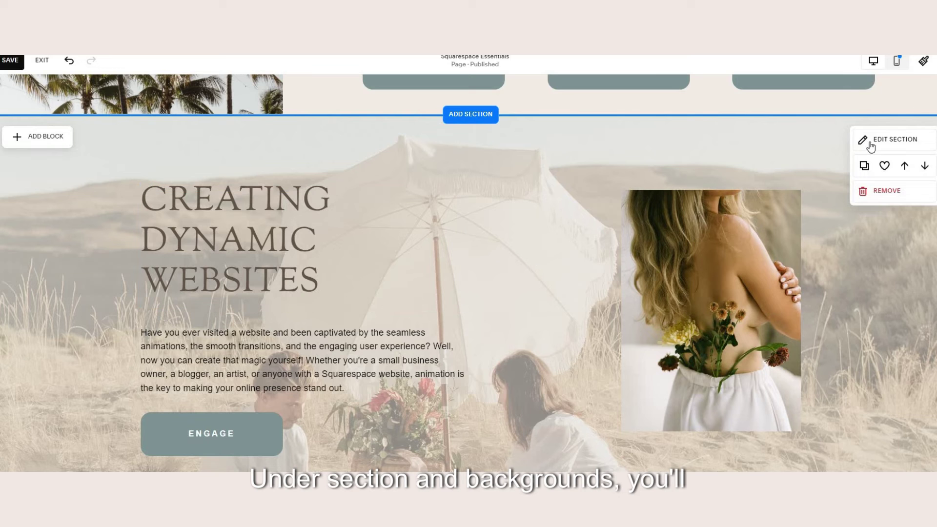
Step: Open the Background tab of the Creating Dynamic Websites section's settings
left_click(870, 142)
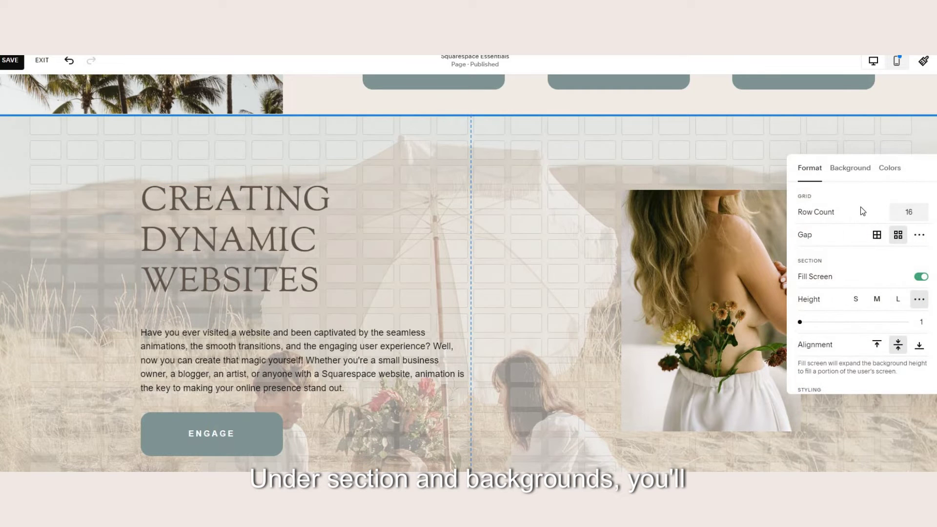
left_click(857, 171)
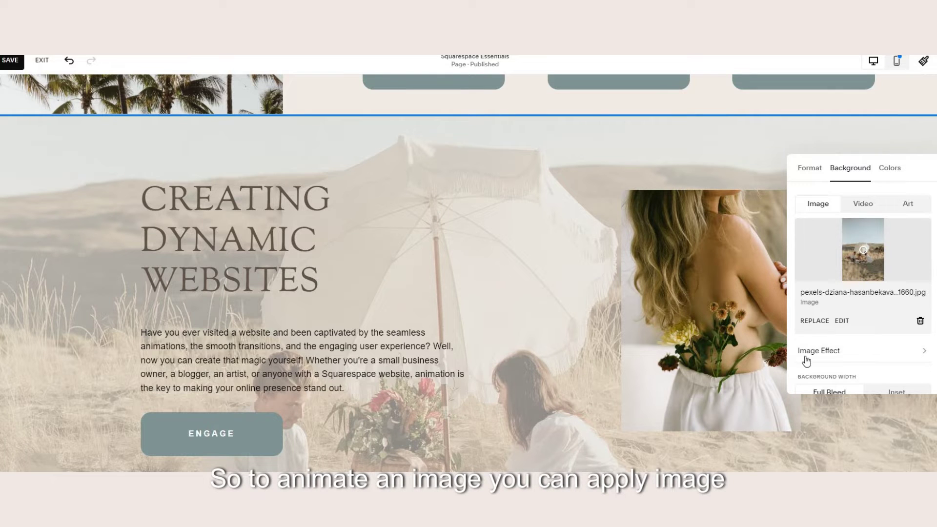
Step: Try the Liquid and other image effects on the section's background image
left_click(851, 360)
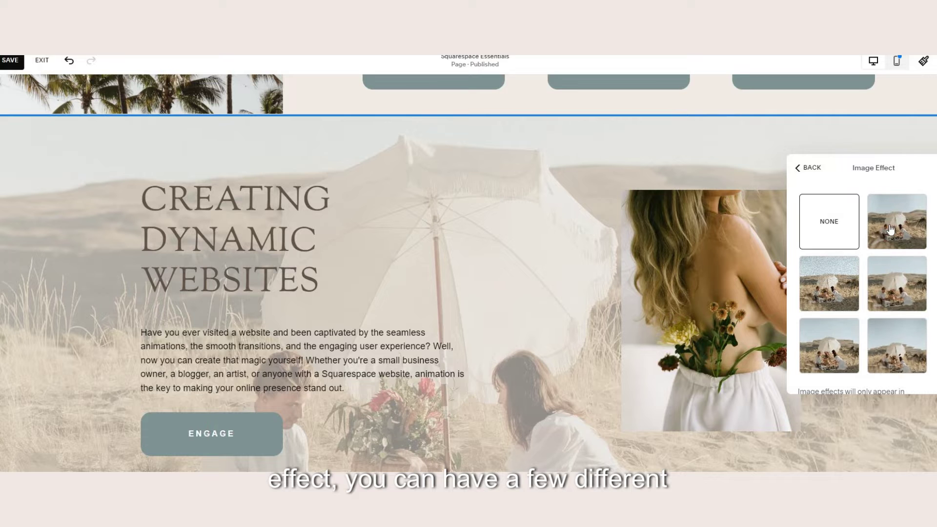
left_click(891, 229)
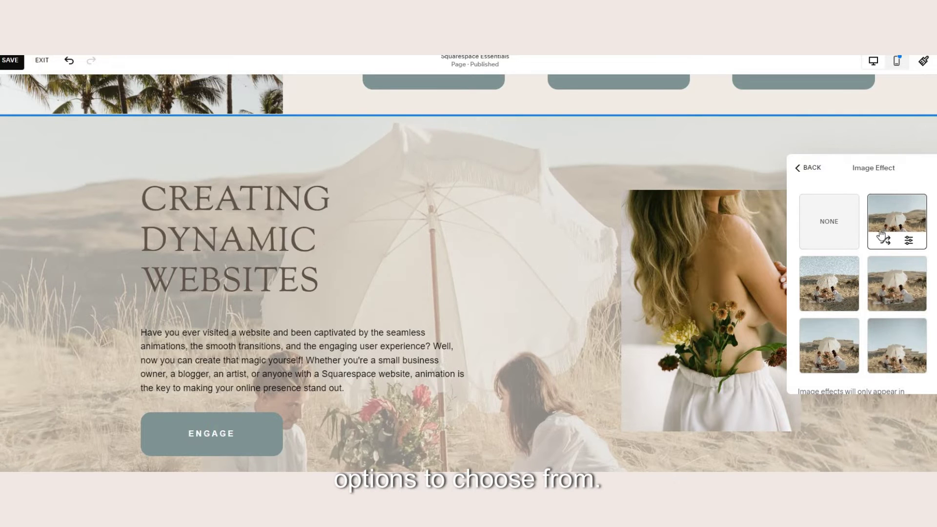
left_click(851, 303)
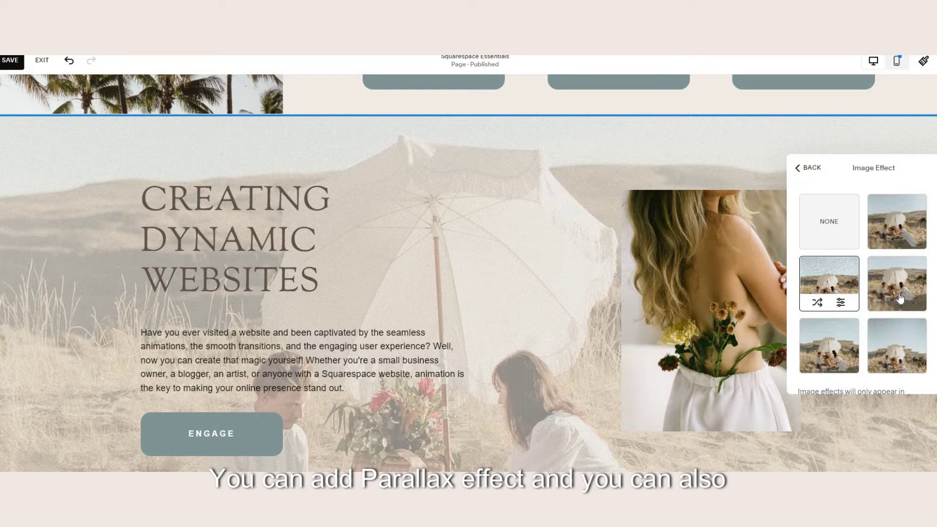
left_click(901, 298)
scroll(580, 326, "up", 2)
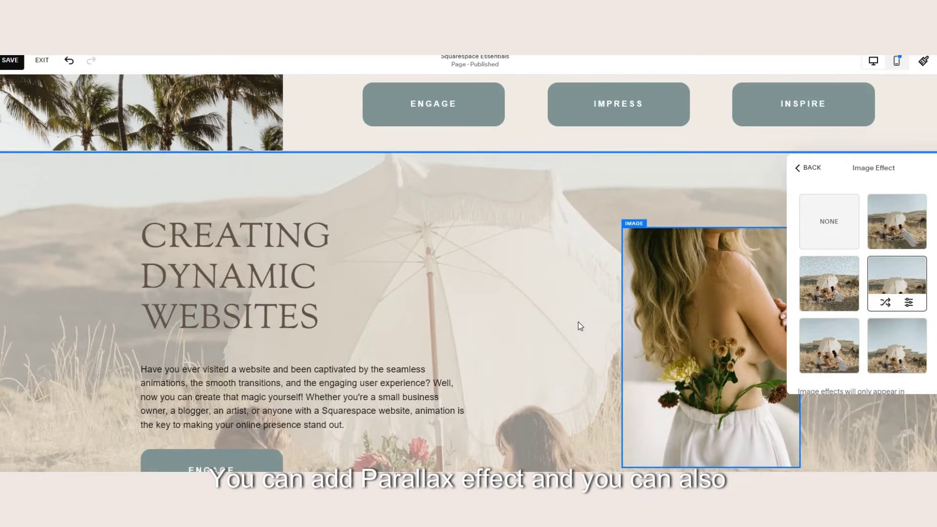
scroll(580, 326, "down", 5)
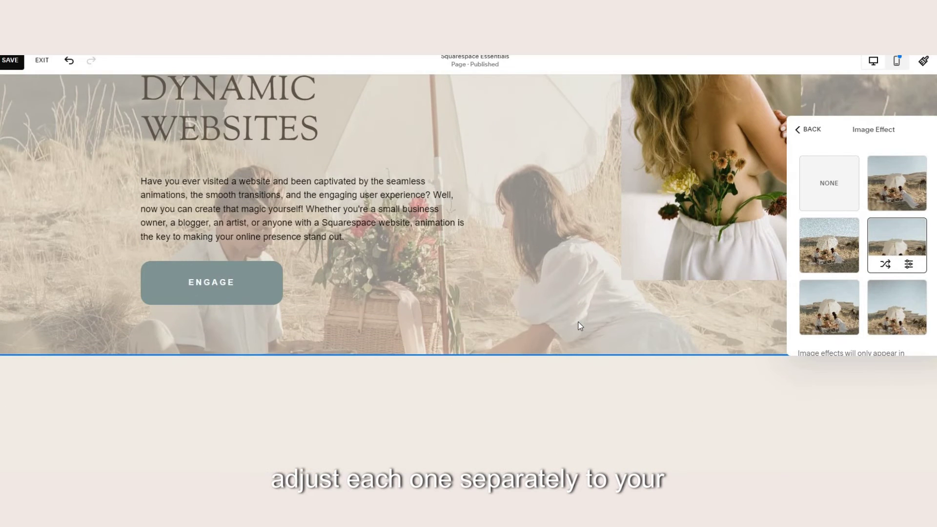
scroll(581, 326, "up", 3)
scroll(932, 272, "down", 1)
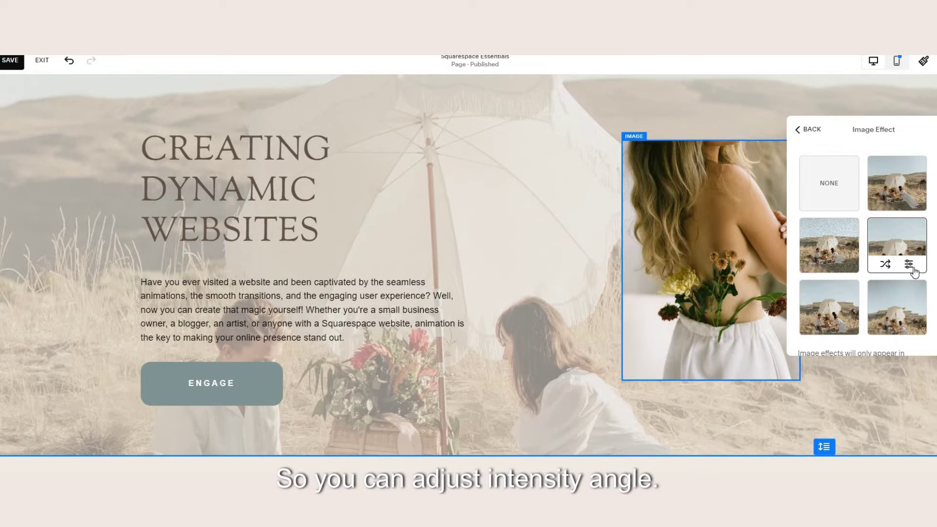
Step: Raise the chosen effect's parallax intensity to 65
left_click(909, 264)
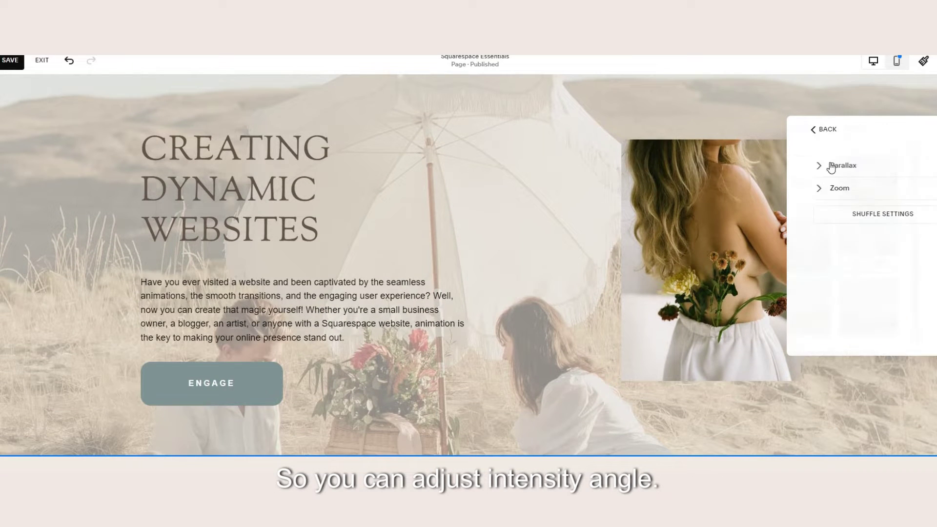
left_click(805, 171)
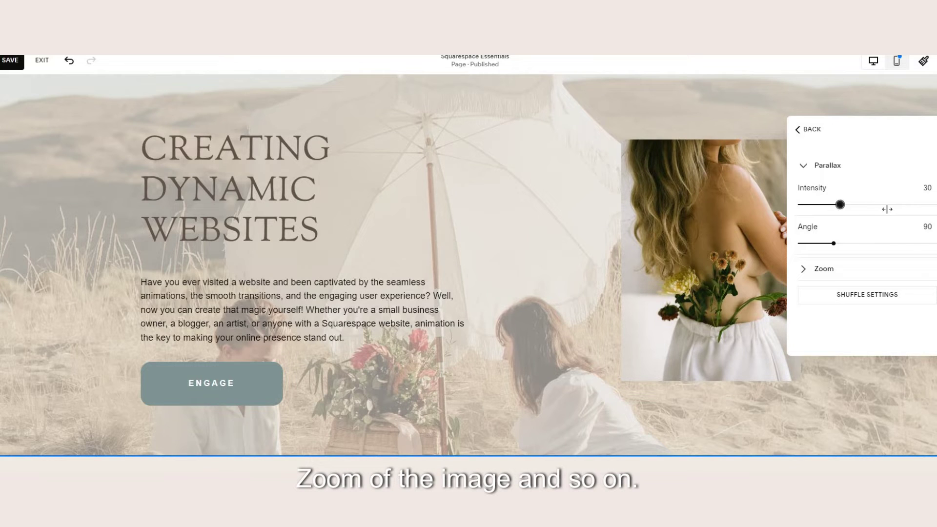
left_click(887, 207)
scroll(558, 295, "up", 3)
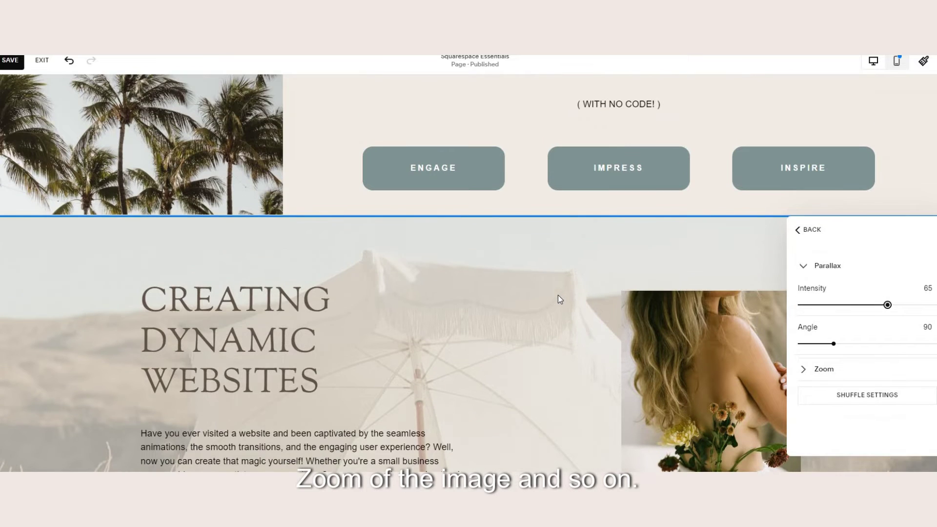
scroll(558, 295, "down", 5)
scroll(560, 294, "up", 4)
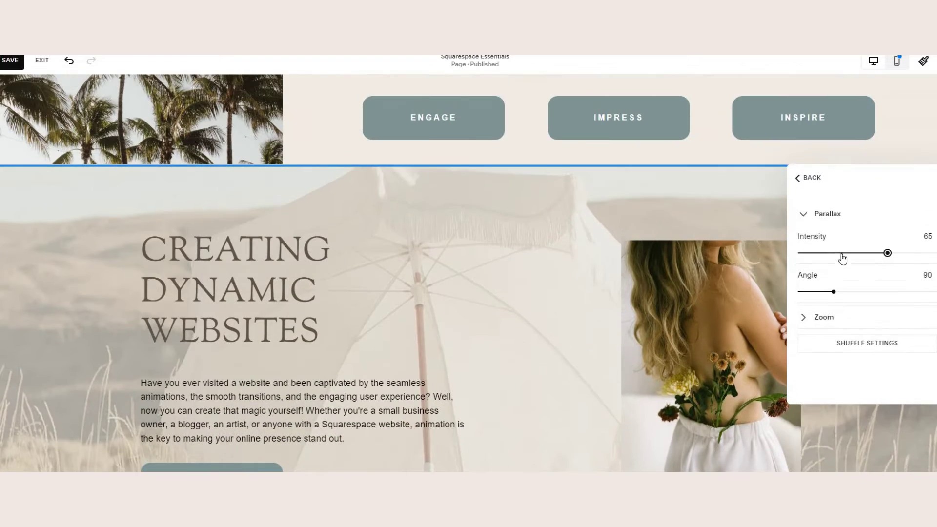
left_click_drag(803, 254, 841, 255)
scroll(588, 315, "down", 2)
scroll(587, 315, "up", 1)
Step: Set the effect's zoom start to 26, parallax intensity to 0, and nudge the parallax angle
left_click(805, 320)
scroll(805, 320, "down", 1)
left_click_drag(800, 313, 865, 313)
left_click_drag(837, 209, 793, 211)
scroll(494, 354, "down", 1)
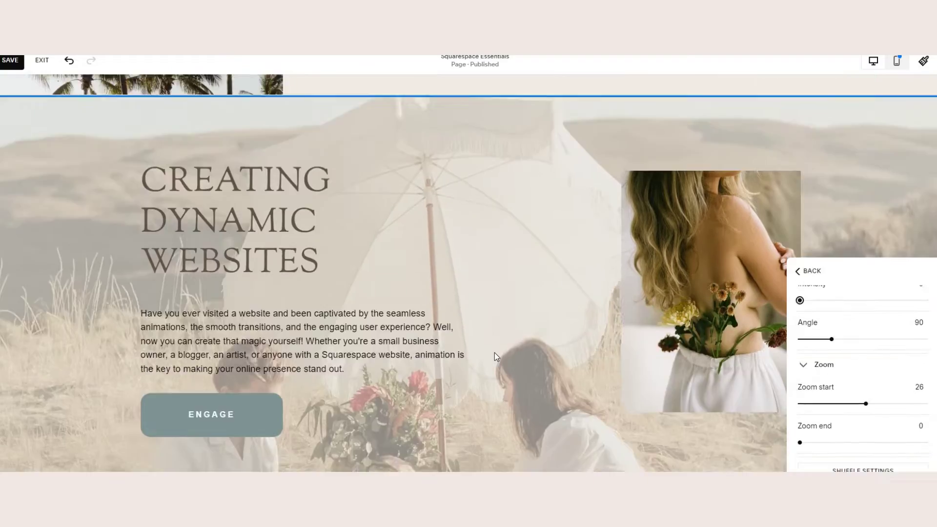
scroll(494, 357, "up", 1)
scroll(838, 219, "up", 1)
left_click(829, 268)
left_click(834, 241)
left_click(798, 132)
scroll(786, 273, "down", 1)
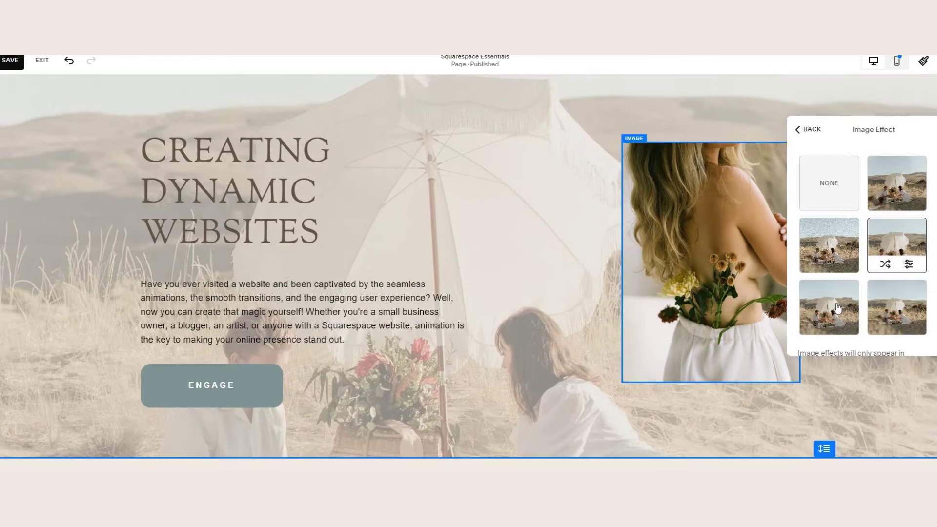
left_click(838, 308)
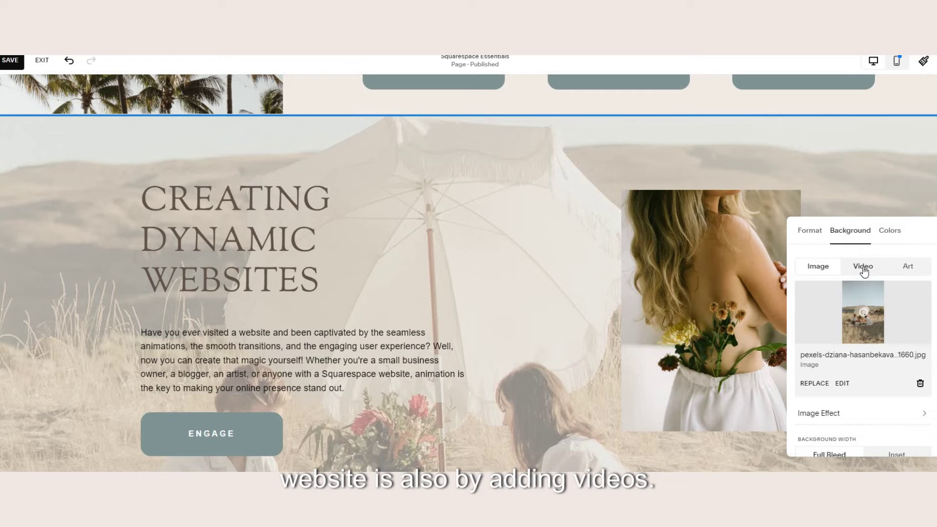
Step: Switch the section background from Video to Art and browse the animated art thumbnails
left_click(863, 269)
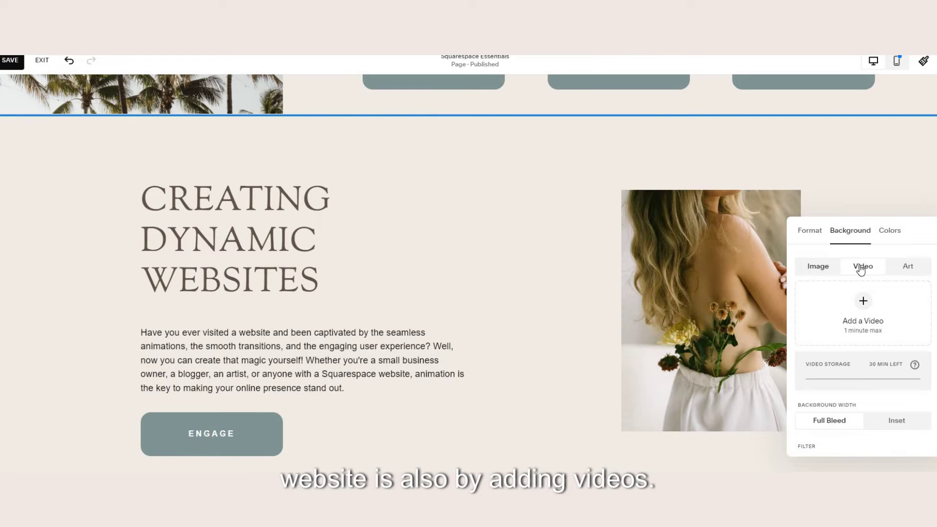
left_click(916, 268)
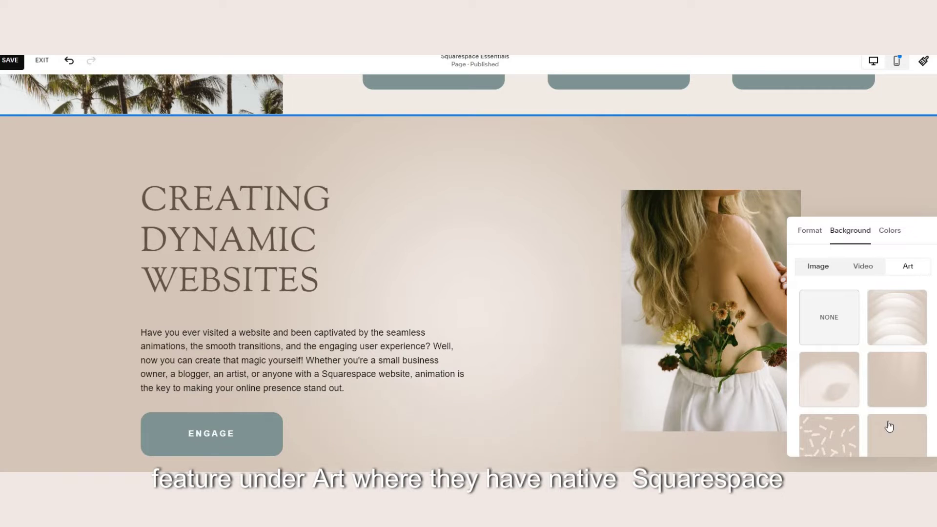
scroll(891, 366, "down", 5)
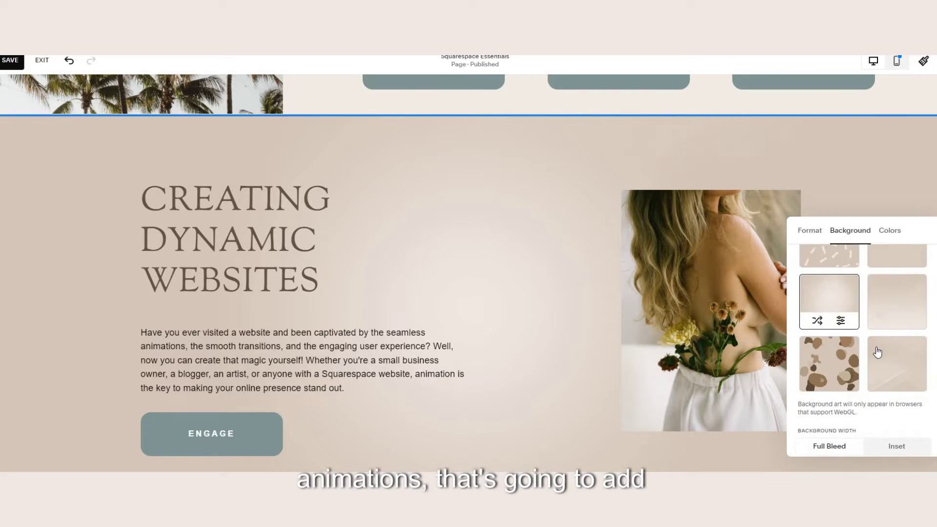
scroll(893, 370, "up", 5)
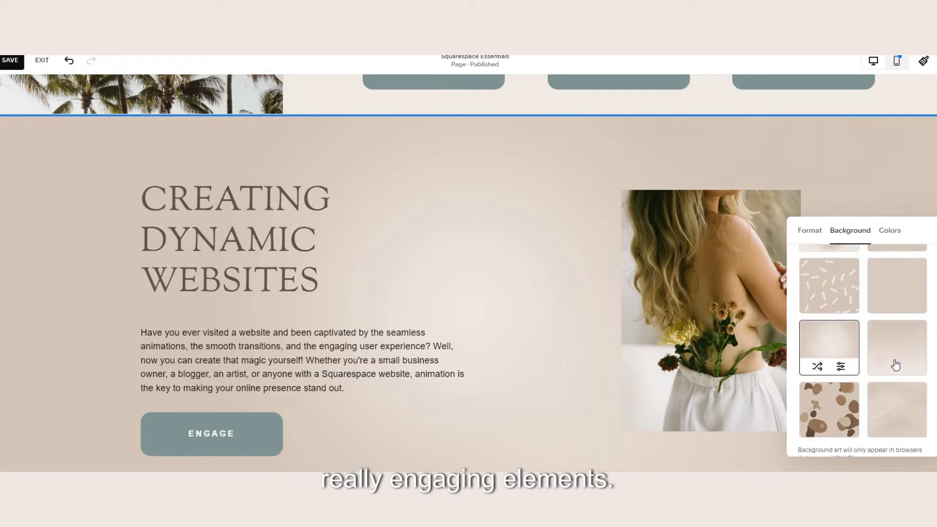
Step: Apply the fog-style art background with a dark brown second colour and smaller funnel size
left_click(837, 367)
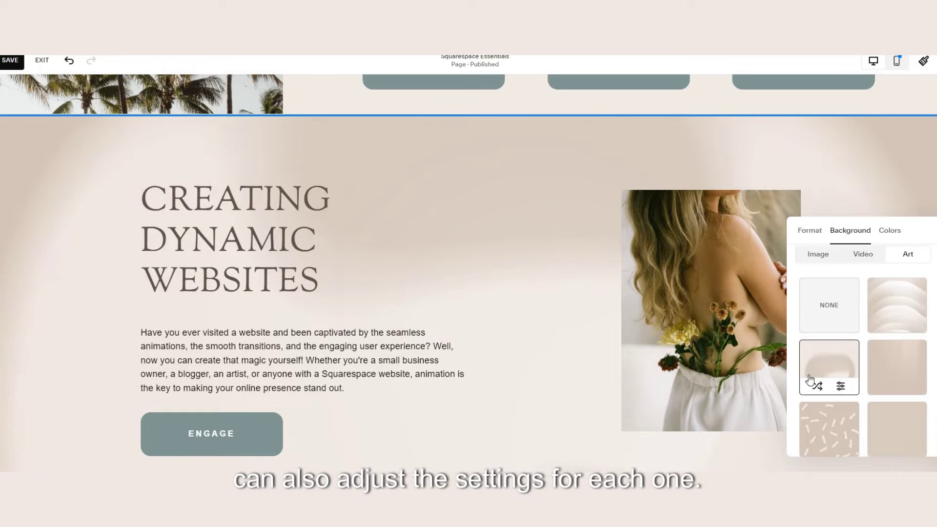
left_click(844, 388)
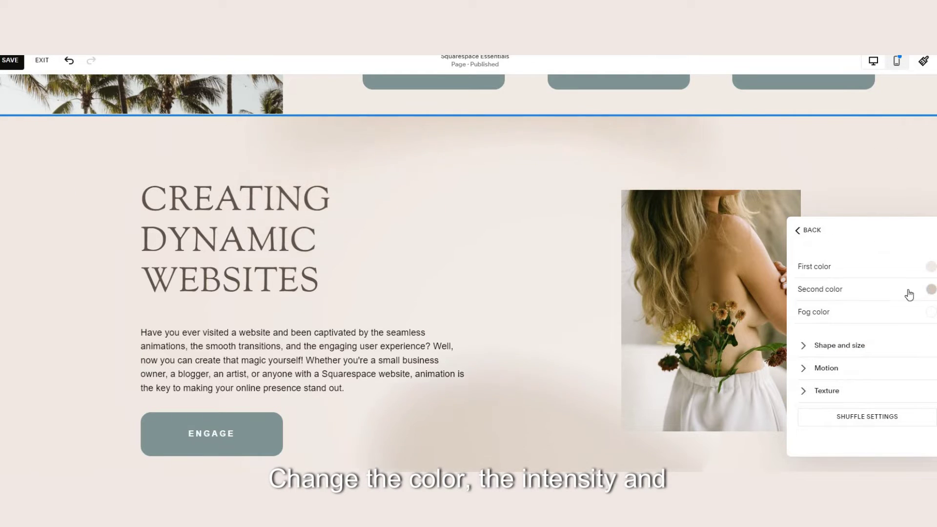
left_click(930, 292)
left_click(907, 279)
left_click(850, 346)
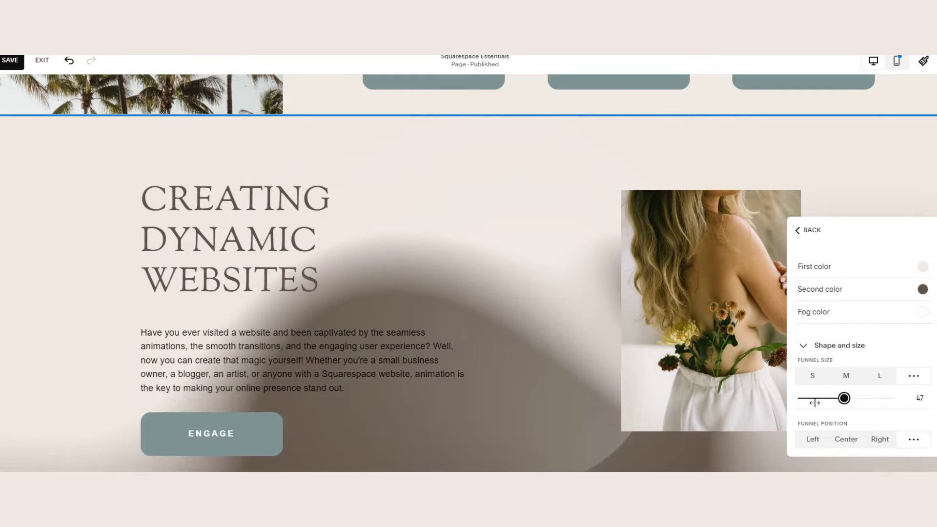
left_click(814, 398)
scroll(828, 387, "down", 3)
left_click(828, 407)
scroll(839, 385, "down", 4)
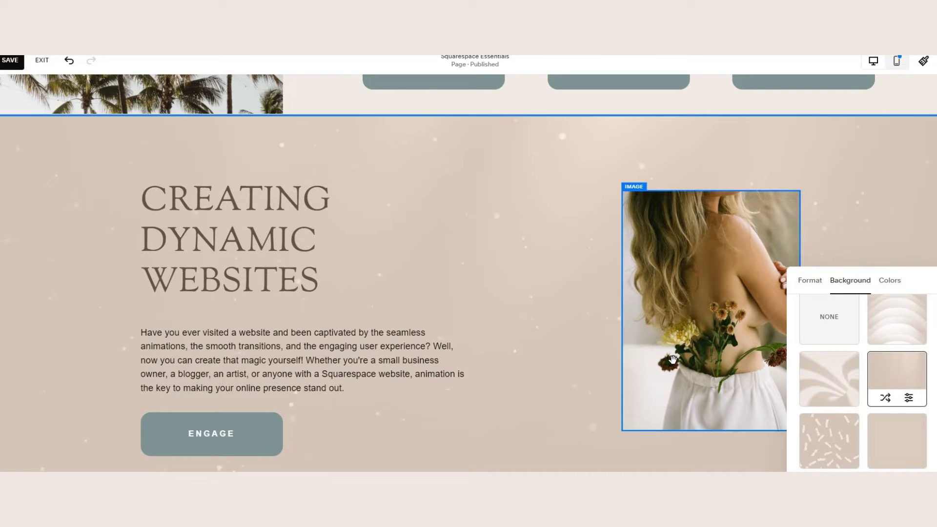
scroll(830, 366, "down", 2)
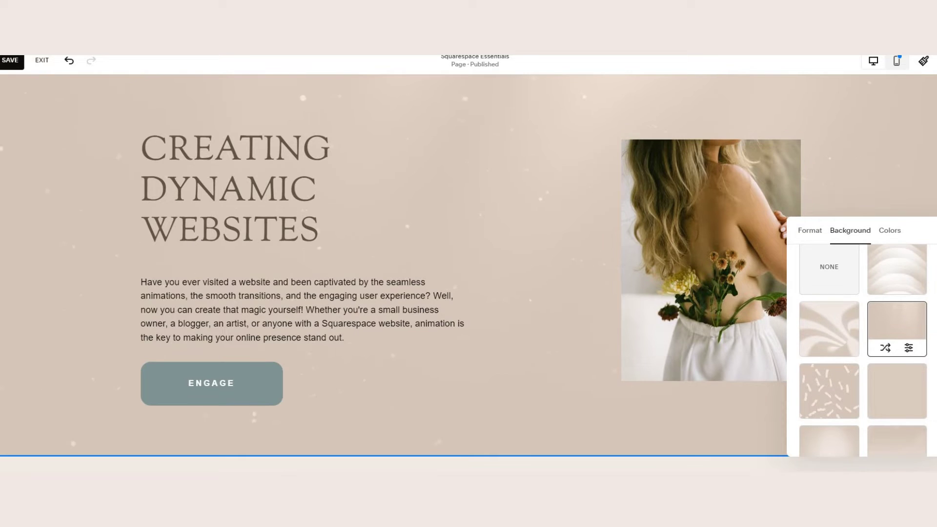
Step: Switch to the particle art background with a pale background colour and changed particle size
left_click(908, 349)
left_click(923, 313)
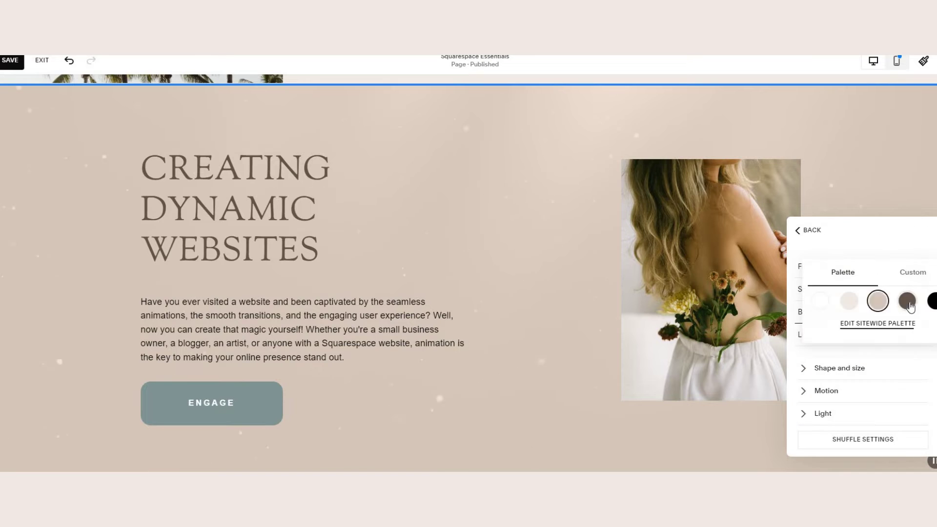
left_click(908, 302)
left_click(819, 302)
left_click(849, 302)
left_click(804, 369)
left_click(804, 370)
scroll(829, 369, "down", 1)
left_click(846, 349)
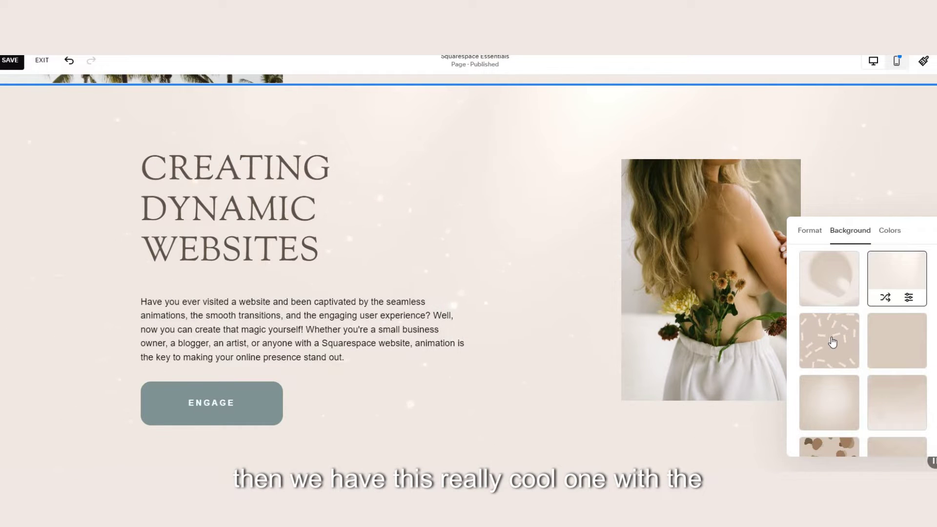
Step: Apply the brush-stroke art with the curved brush-stroke pattern and wave speed 75
left_click(832, 343)
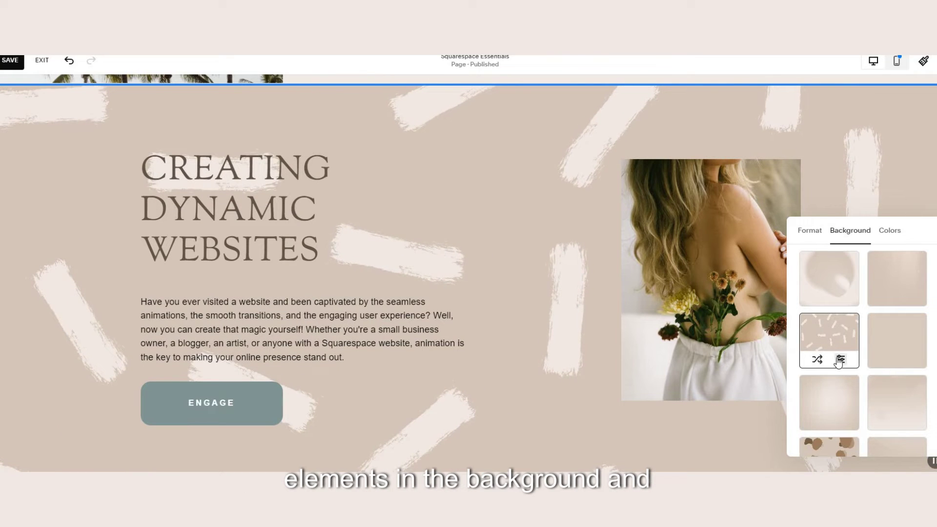
left_click(839, 360)
left_click(824, 310)
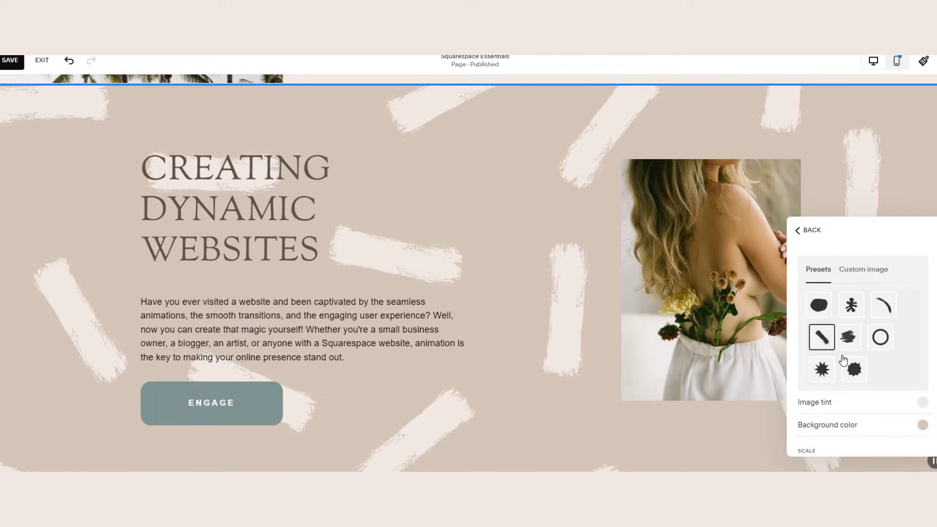
left_click(883, 342)
left_click(882, 307)
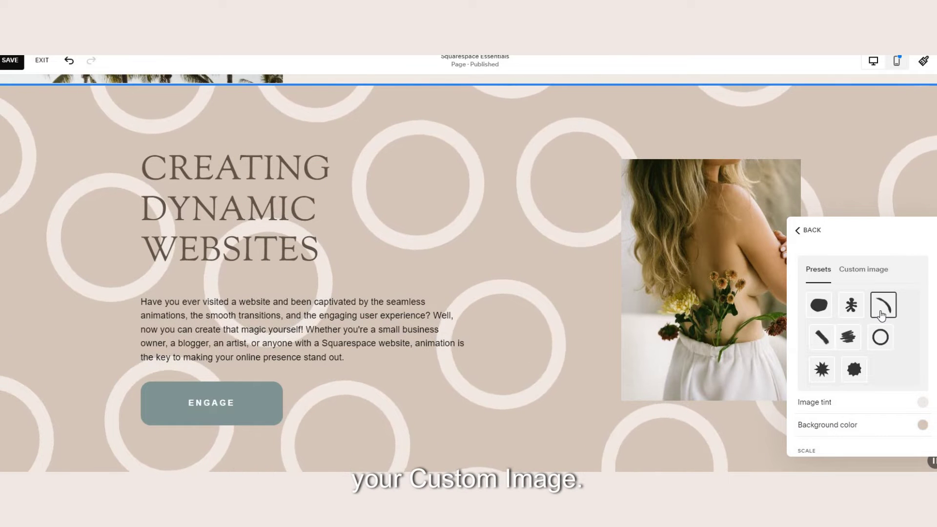
left_click(863, 270)
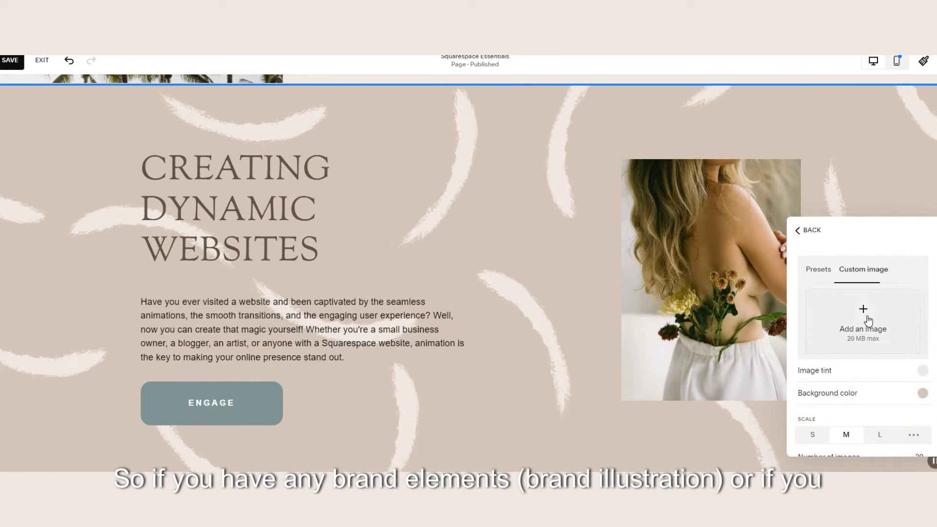
left_click(824, 276)
scroll(877, 382, "down", 1)
scroll(877, 382, "down", 4)
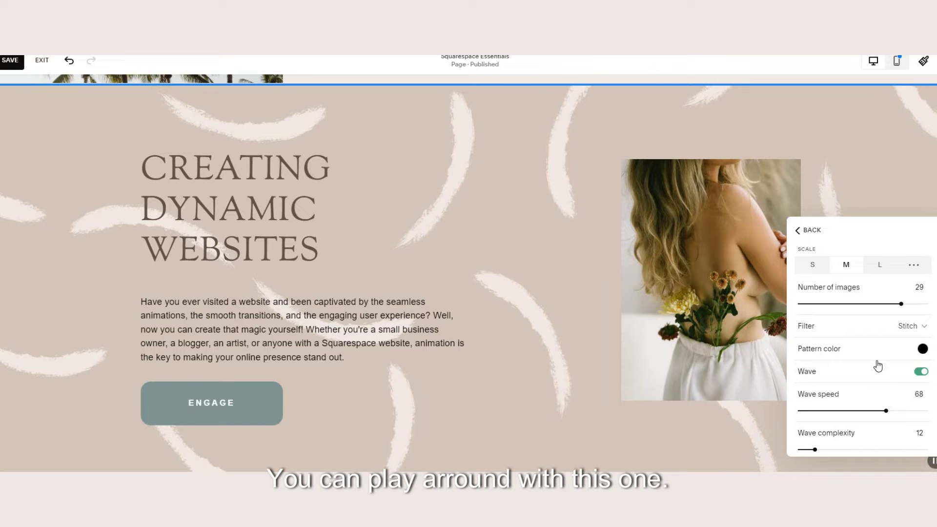
scroll(878, 366, "down", 2)
left_click_drag(889, 311, 835, 314)
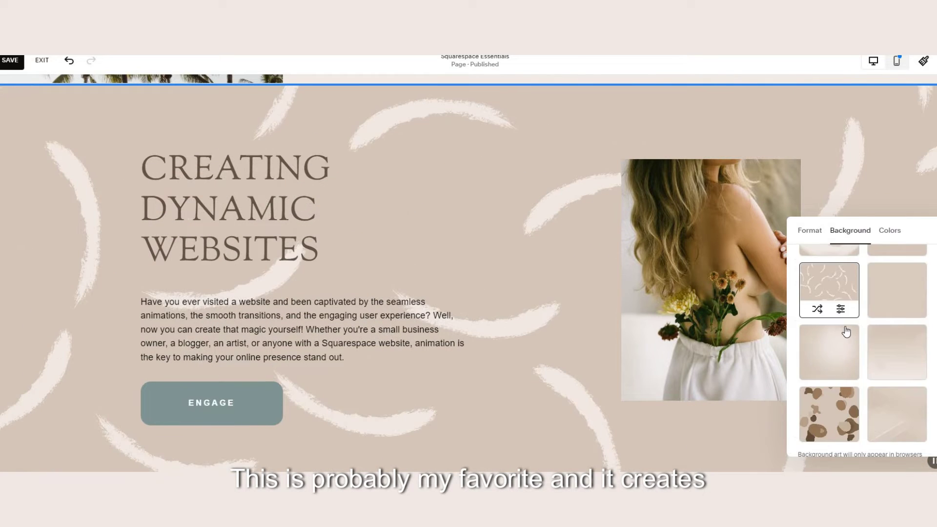
Step: Apply the radial gradient art background with a white start colour and inverted colours
left_click(849, 332)
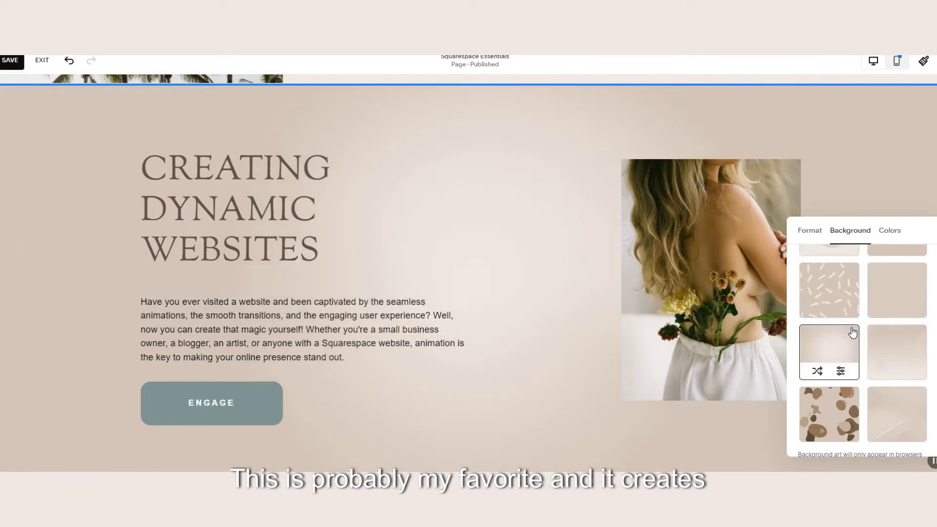
left_click(841, 372)
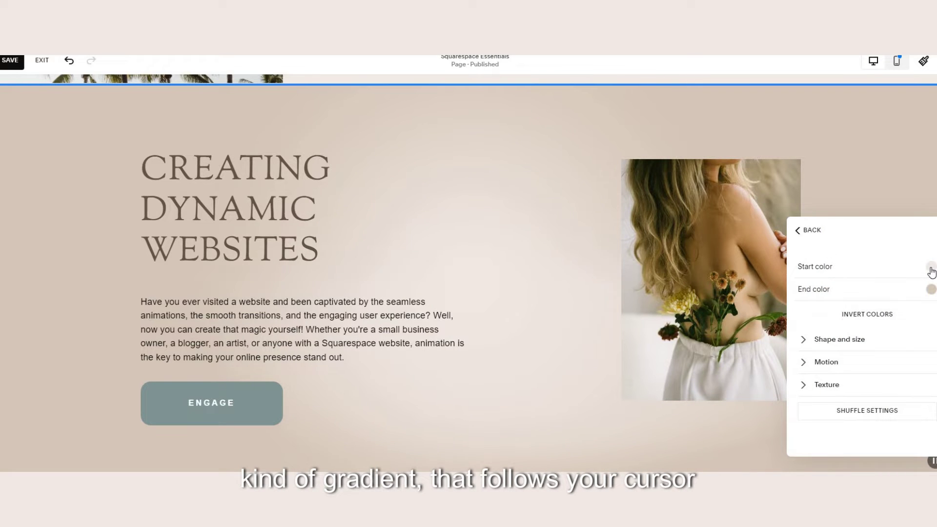
left_click(931, 268)
left_click(824, 251)
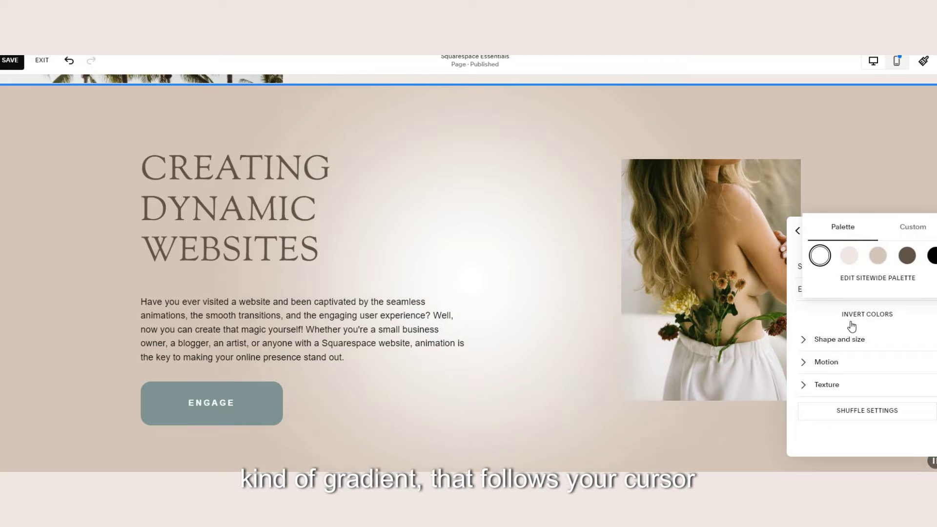
left_click(816, 343)
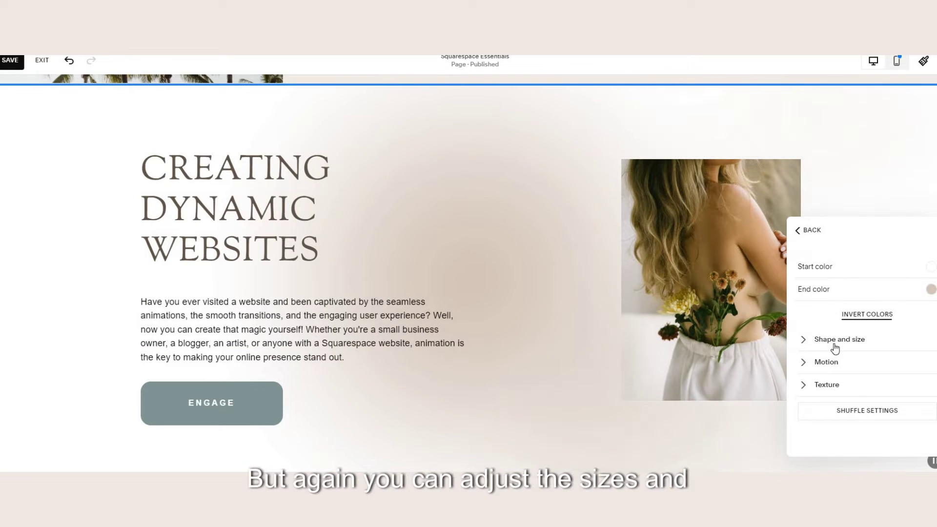
Step: Make the radial glow size S and turn on follow-cursor motion
left_click(825, 342)
scroll(820, 278, "down", 1)
scroll(820, 278, "down", 1)
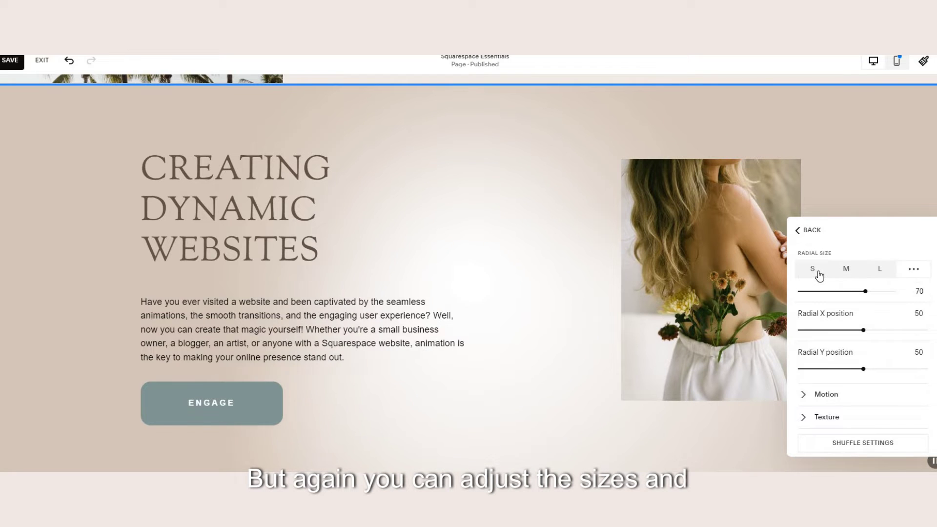
left_click(813, 268)
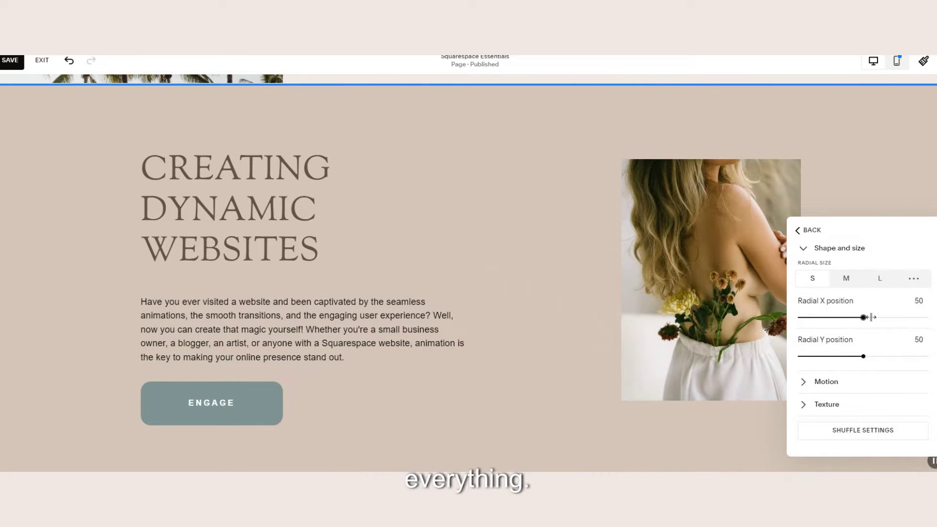
left_click(895, 373)
left_click(922, 341)
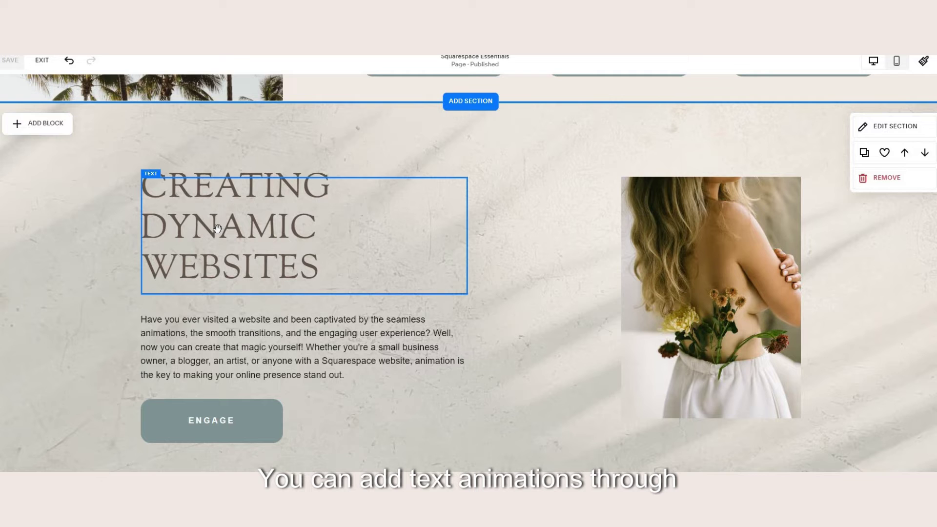
Step: Circle the word DYNAMIC in the heading with a white highlight and turn on draw animation
double_click(219, 230)
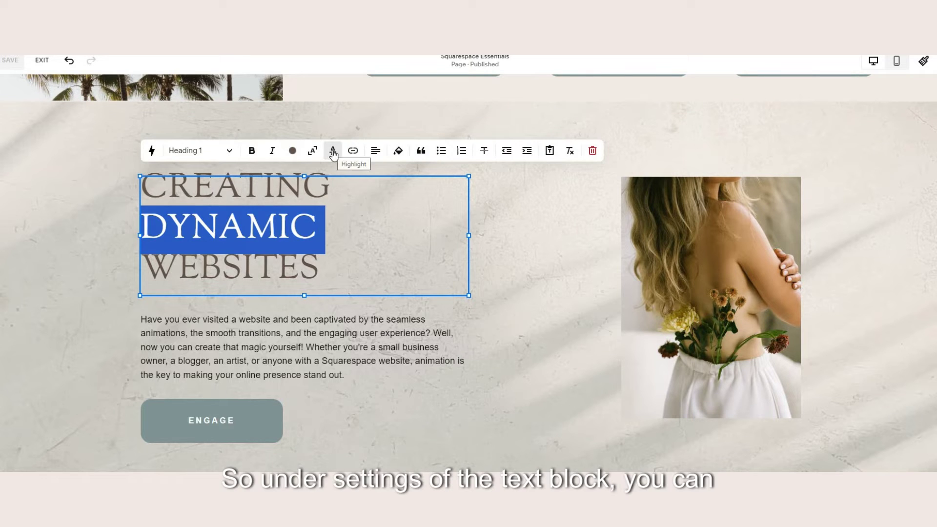
left_click(333, 152)
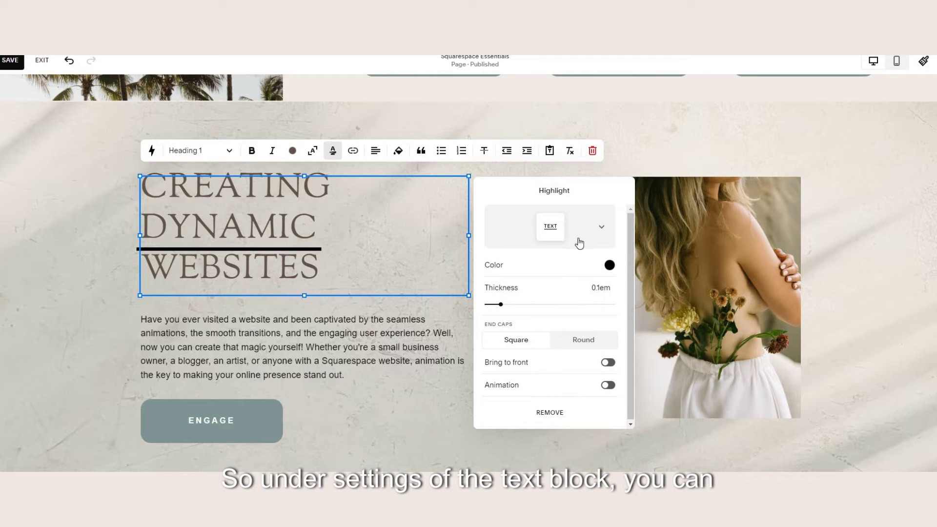
left_click(592, 236)
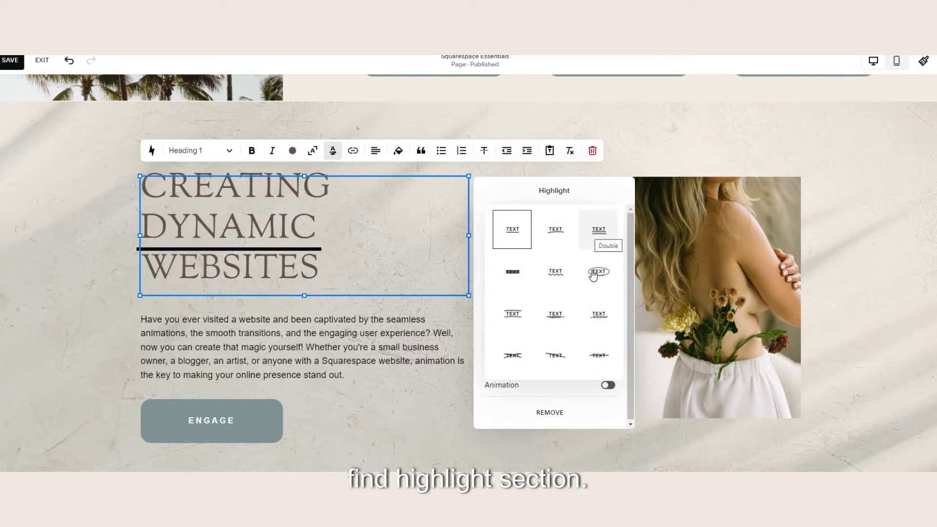
left_click(593, 273)
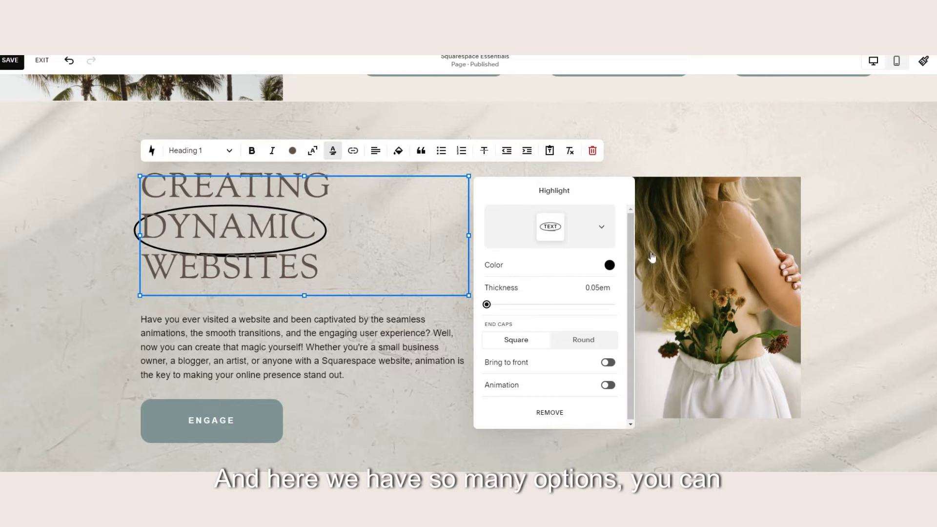
left_click(609, 265)
left_click(644, 243)
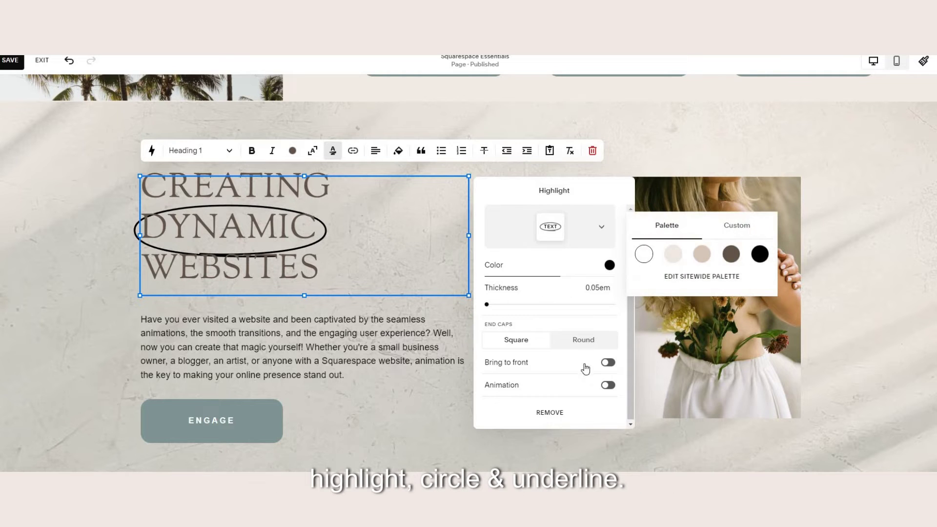
left_click(607, 386)
Step: Keep the Draw animation, set its duration to 2, and keep the right-pointing direction
scroll(615, 383, "down", 1)
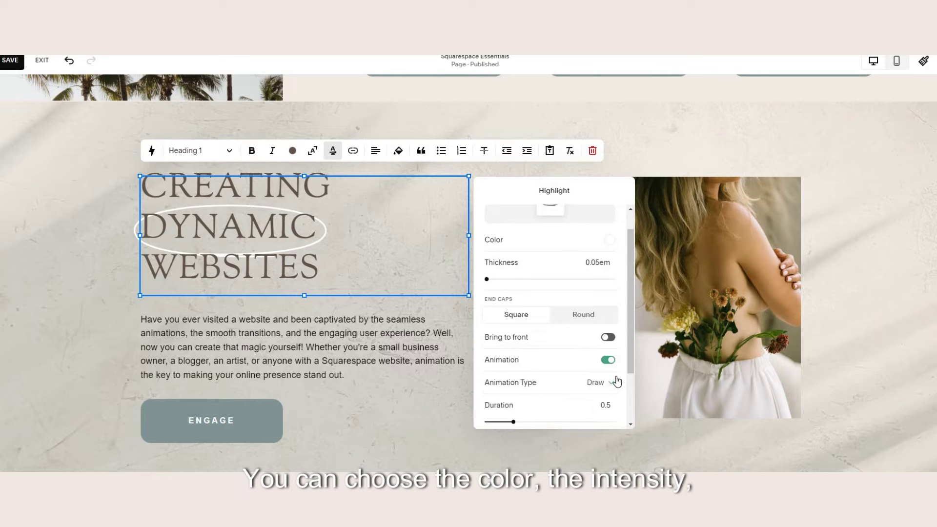
scroll(616, 375, "down", 3)
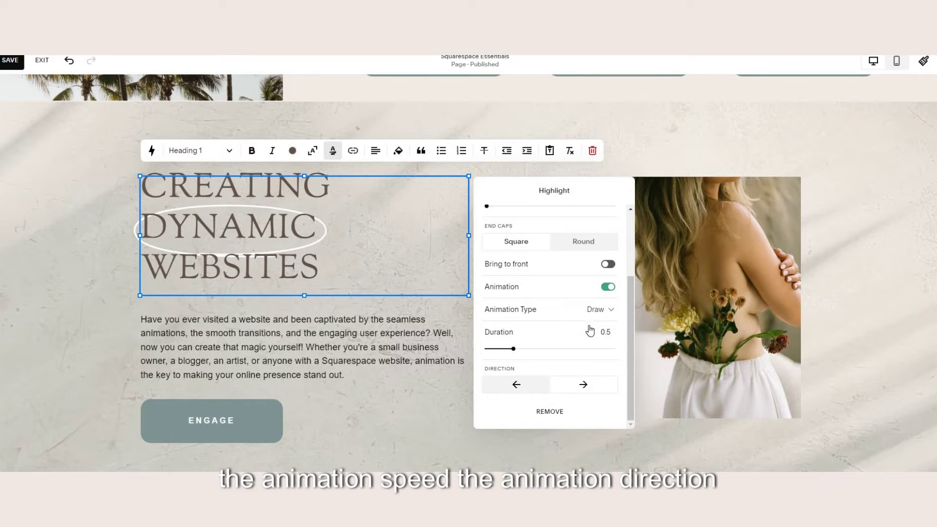
left_click(596, 310)
key("Escape")
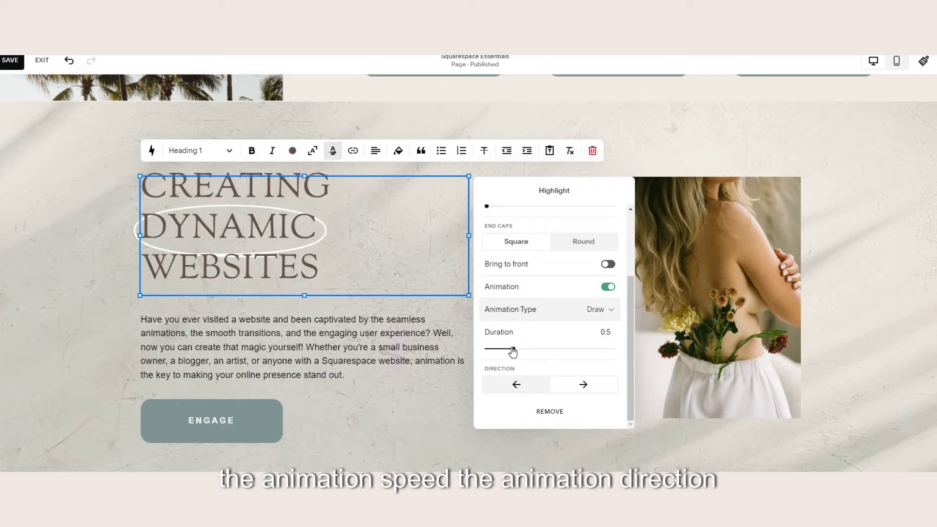
left_click_drag(513, 349, 632, 351)
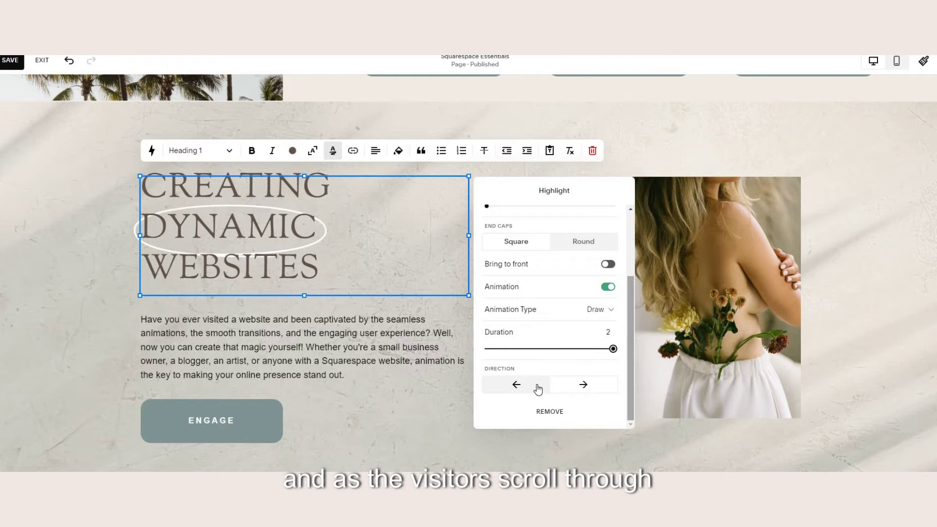
left_click(583, 385)
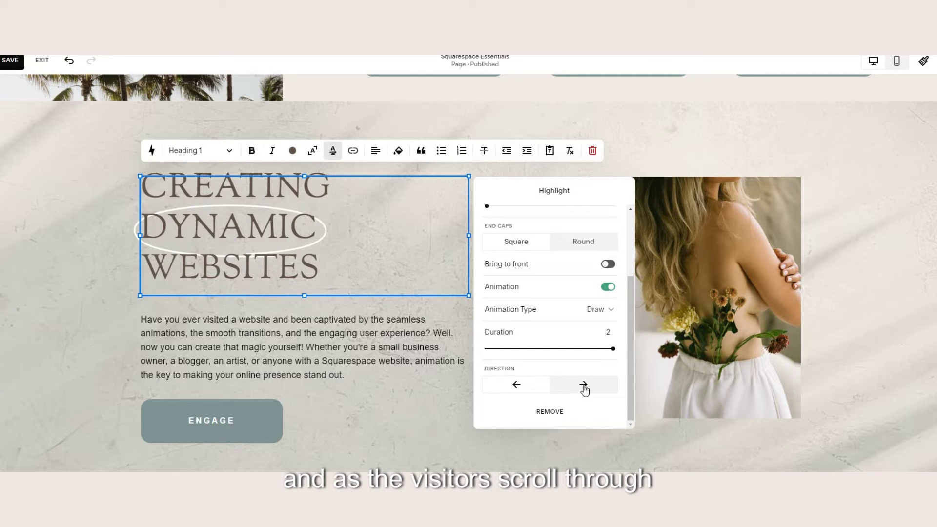
left_click(569, 388)
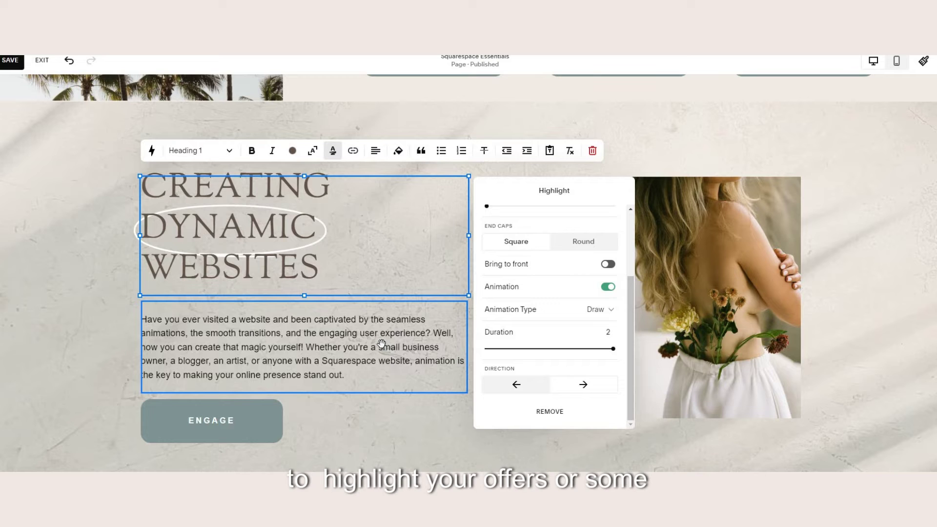
Step: Highlight 'engaging user experience' in the intro paragraph and adjust the highlight colour
left_click(305, 342)
left_click(326, 338)
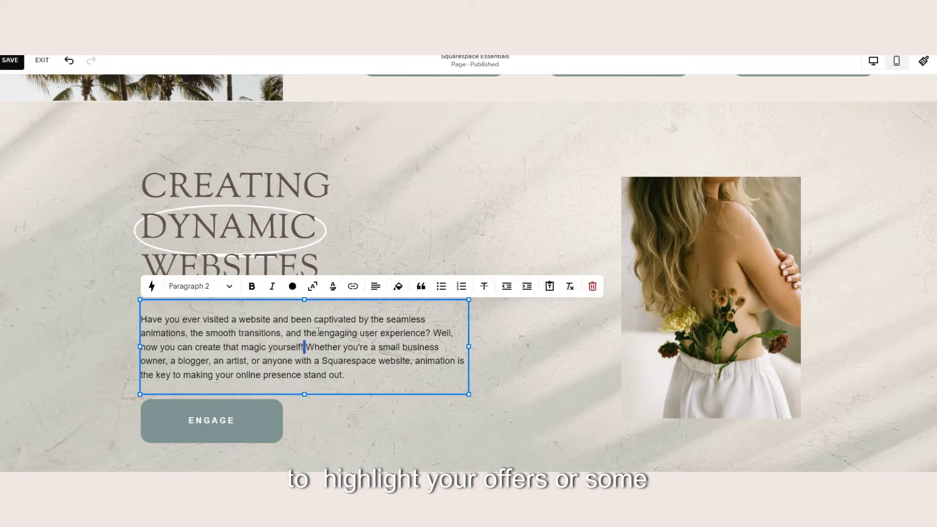
left_click_drag(427, 336, 425, 336)
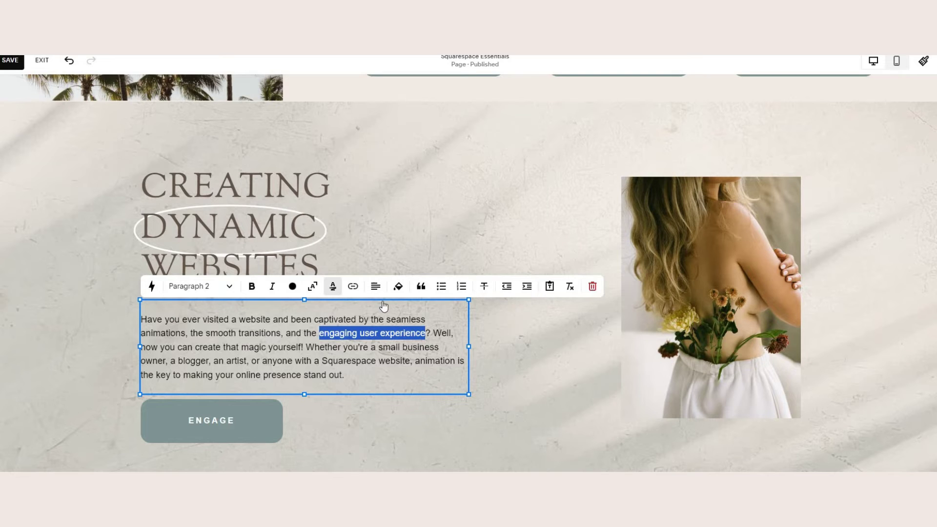
left_click(568, 348)
left_click(644, 343)
left_click_drag(500, 394, 486, 393)
scroll(608, 445, "down", 2)
left_click_drag(514, 438, 611, 439)
scroll(582, 328, "up", 2)
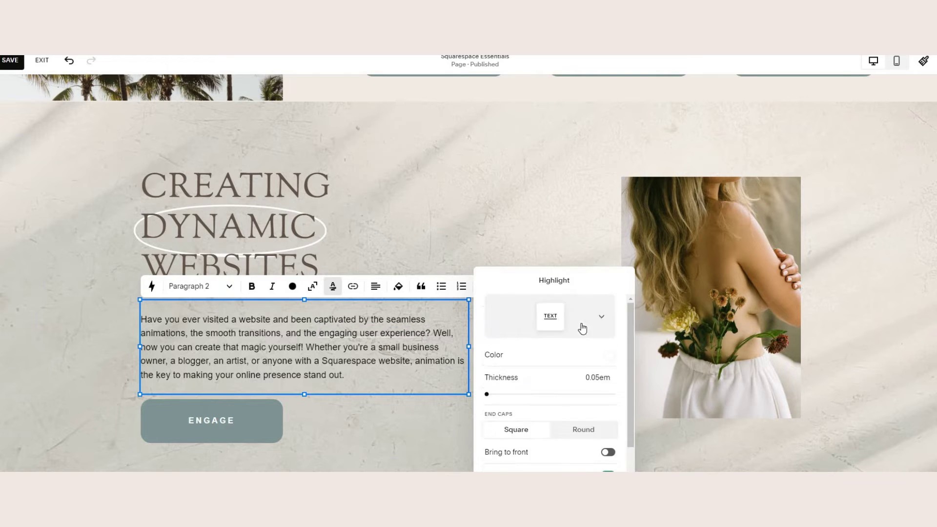
Step: Try several highlight styles on the phrase, settling on the wavy style
left_click(583, 327)
left_click(556, 320)
left_click(588, 323)
left_click(599, 319)
left_click(584, 325)
left_click(512, 361)
left_click(586, 325)
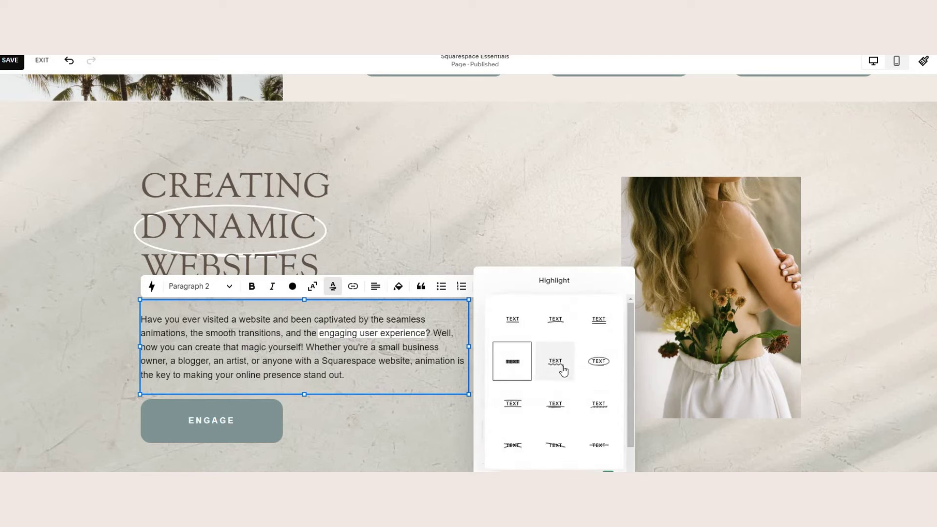
left_click(563, 370)
left_click(592, 329)
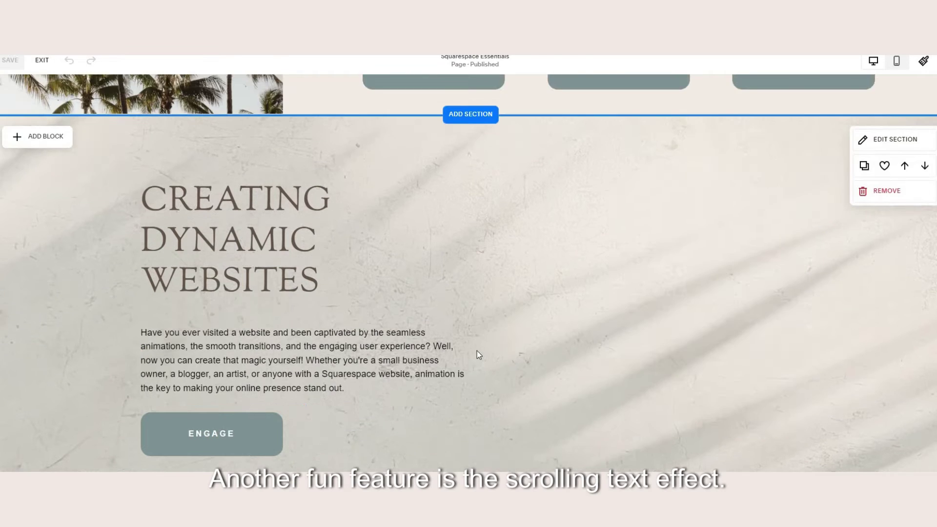
scroll(476, 352, "down", 4)
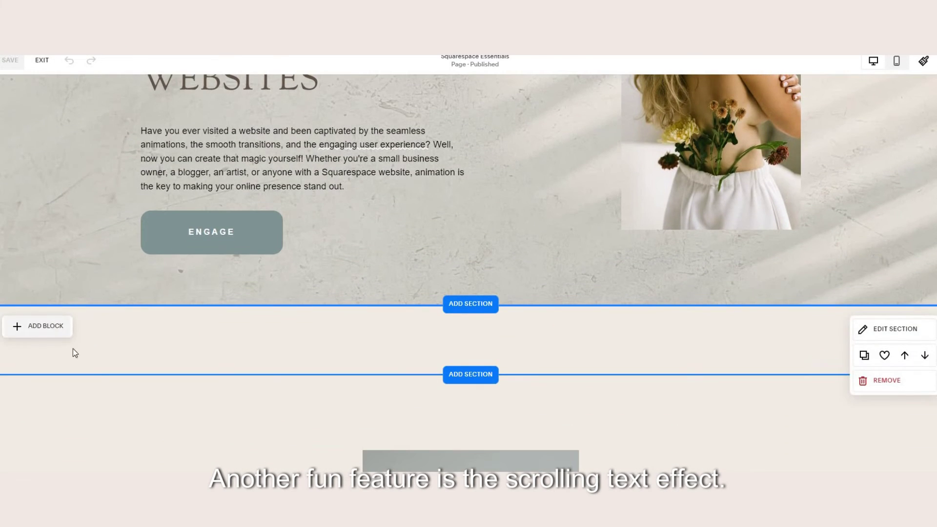
Step: Add a Scrolling block, move it up in the section and stretch it to full width
left_click(63, 328)
scroll(146, 391, "down", 1)
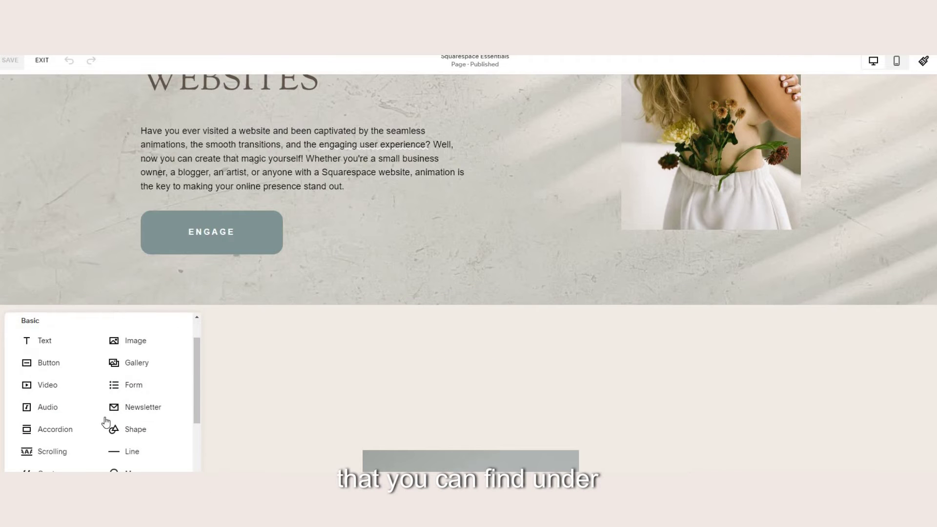
left_click(46, 456)
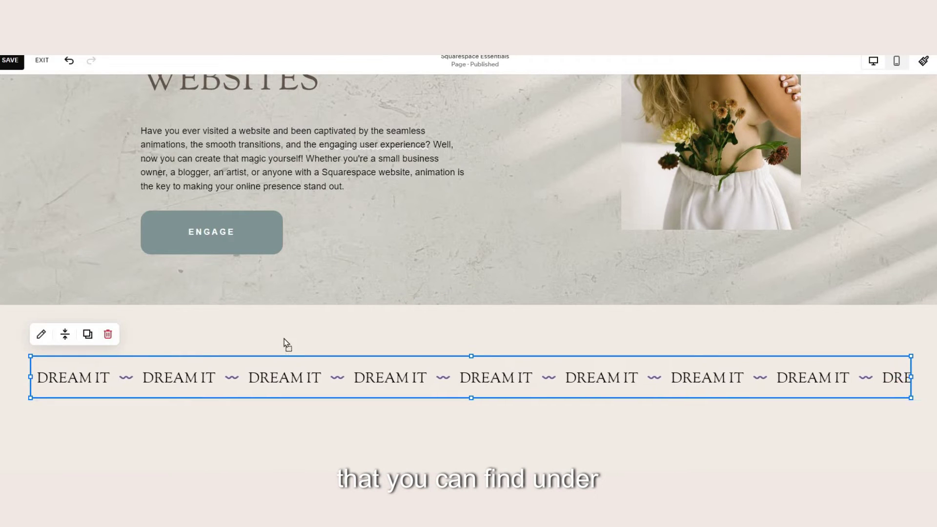
left_click_drag(284, 338, 248, 314)
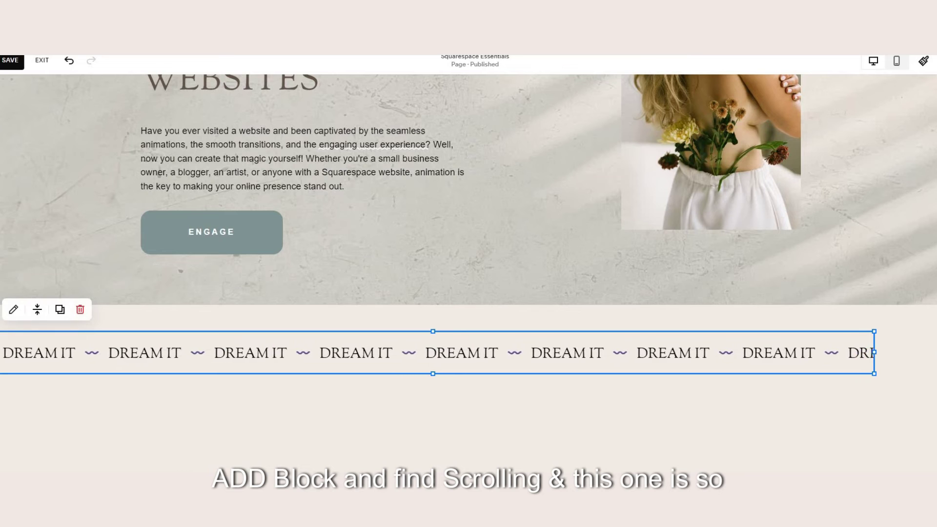
left_click_drag(358, 352, 400, 352)
Step: Change the banner text from 'Dream it' to 'Cute Animations' and the separator to '//'
left_click(13, 312)
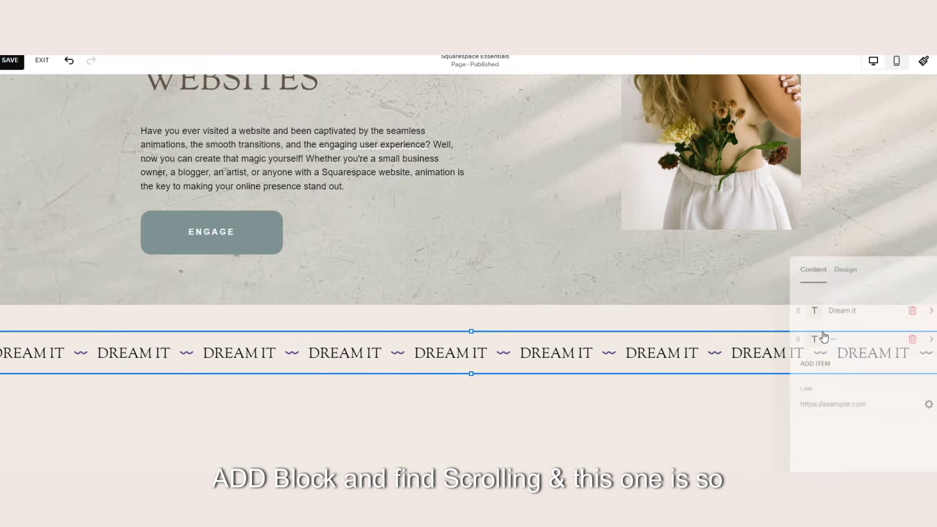
left_click(852, 310)
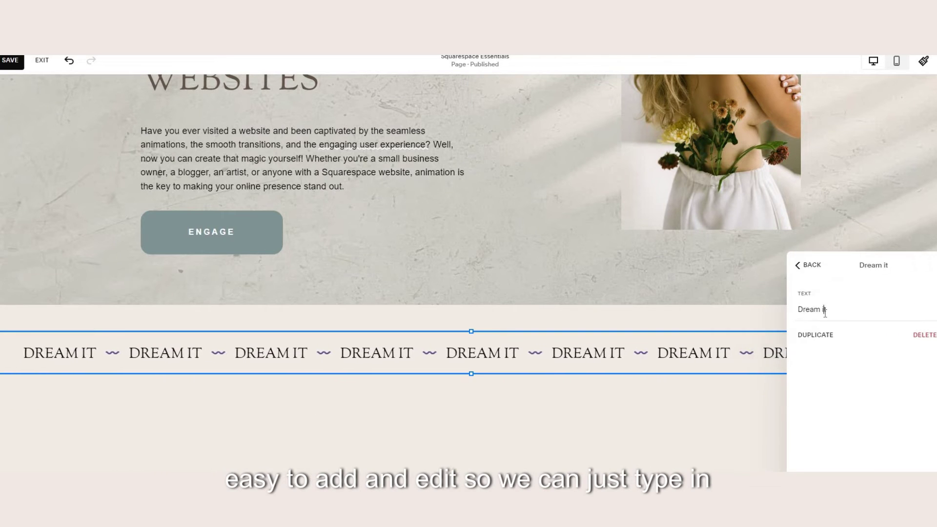
triple_click(825, 310)
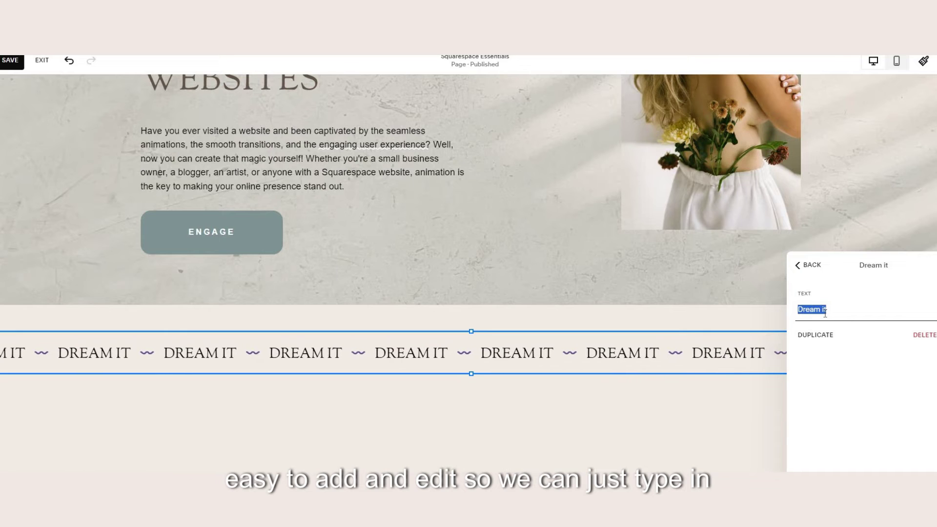
type("Cute A")
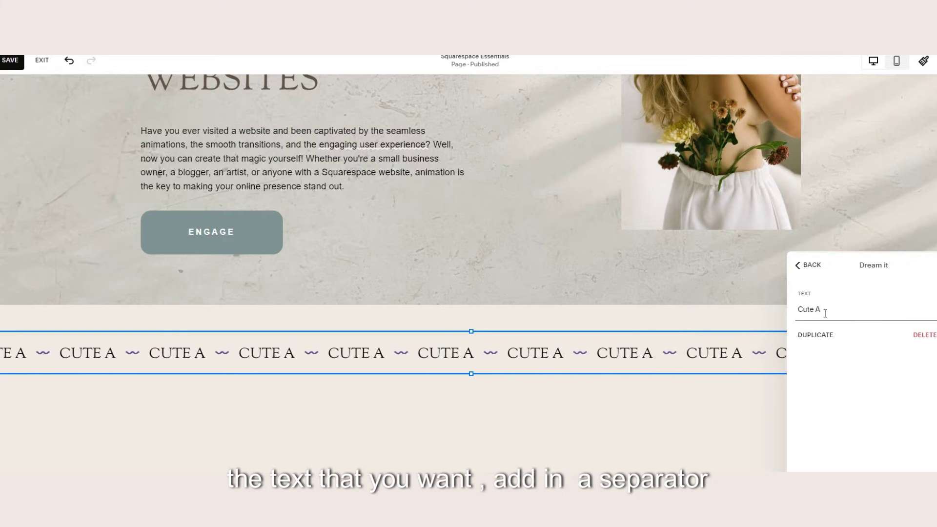
type("nimations")
left_click(801, 265)
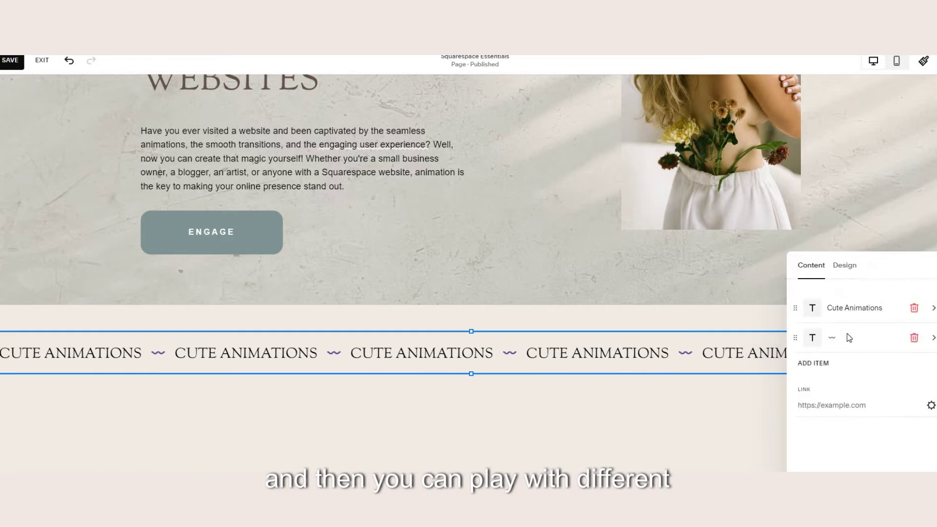
left_click(829, 334)
type("//")
left_click(800, 266)
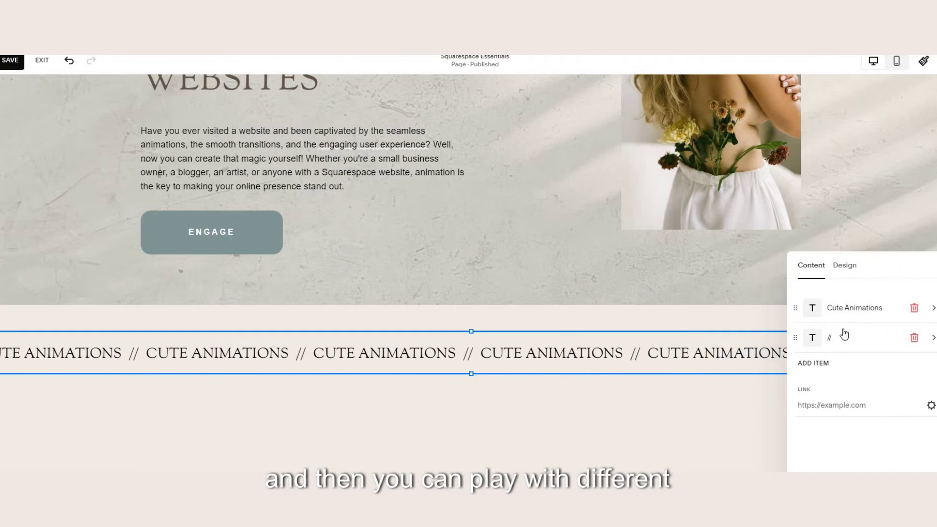
Step: Raise the wave intensity so the banner text curves, keeping the original size and Heading style
left_click(844, 265)
left_click_drag(801, 322, 834, 323)
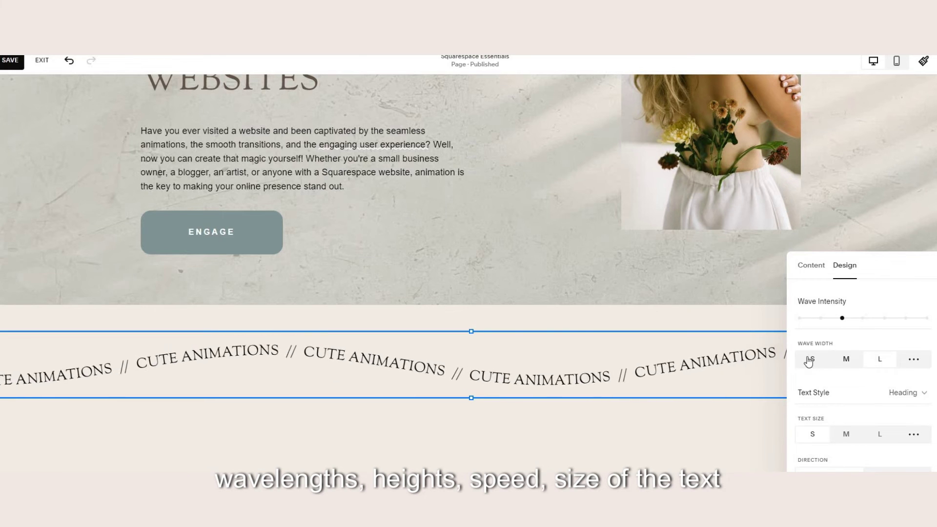
left_click(878, 435)
left_click(814, 435)
scroll(877, 409, "down", 1)
left_click(907, 342)
left_click(907, 361)
left_click(909, 345)
left_click(900, 320)
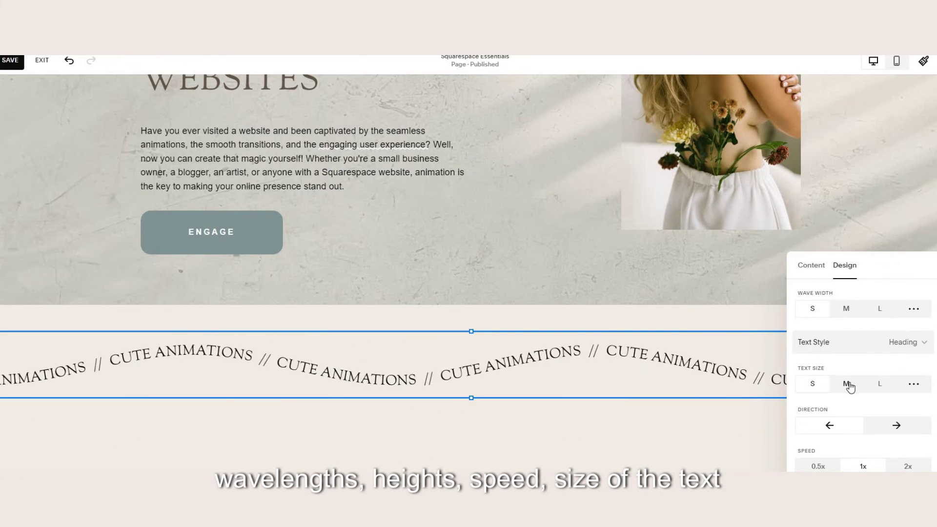
Step: Reverse the scrolling direction, set speed to 0.5x and item spacing to 2.1em
scroll(848, 383, "down", 2)
left_click(842, 328)
left_click(907, 367)
scroll(874, 416, "down", 1)
left_click_drag(820, 459, 888, 459)
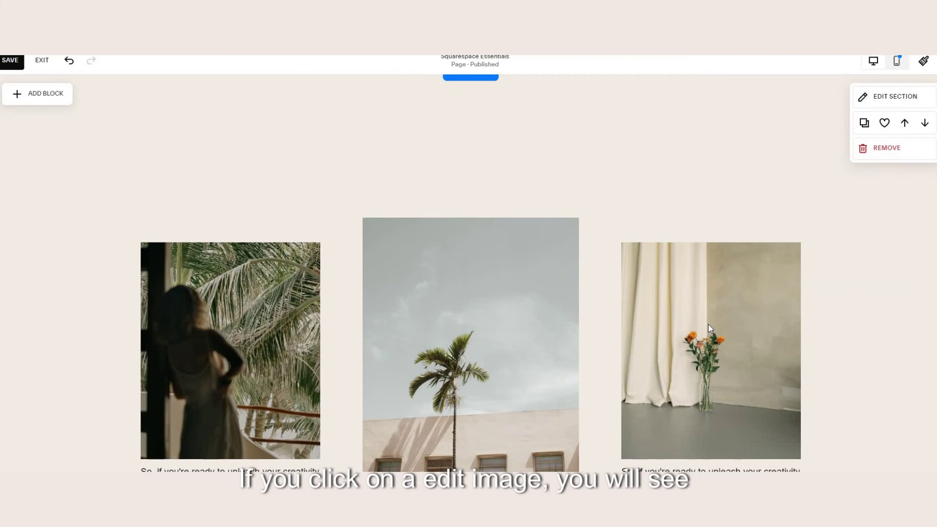
scroll(604, 247, "down", 2)
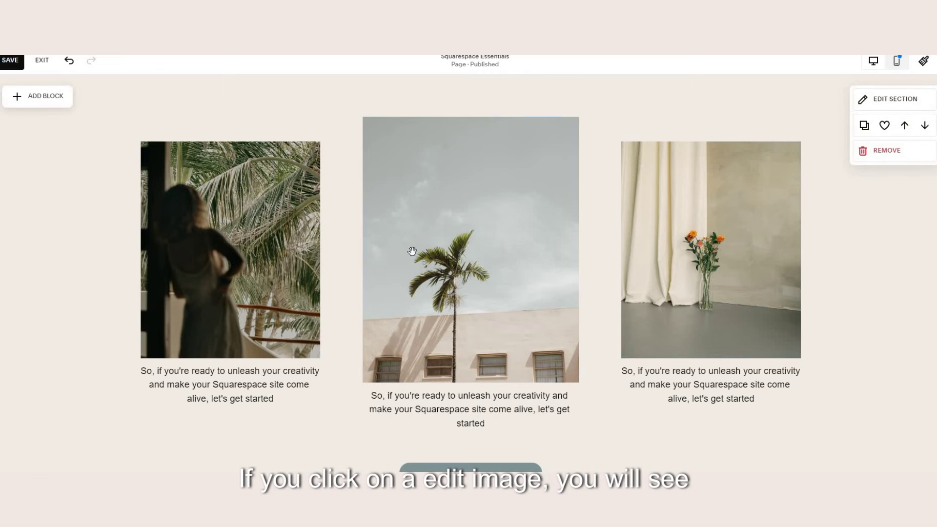
Step: Select the centre palm-tree image and try out several image effects
left_click(378, 114)
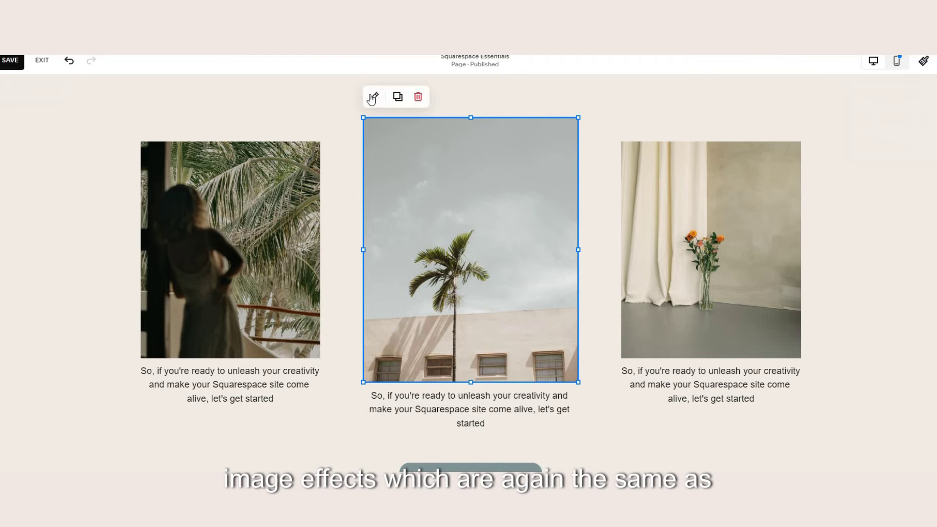
left_click(387, 140)
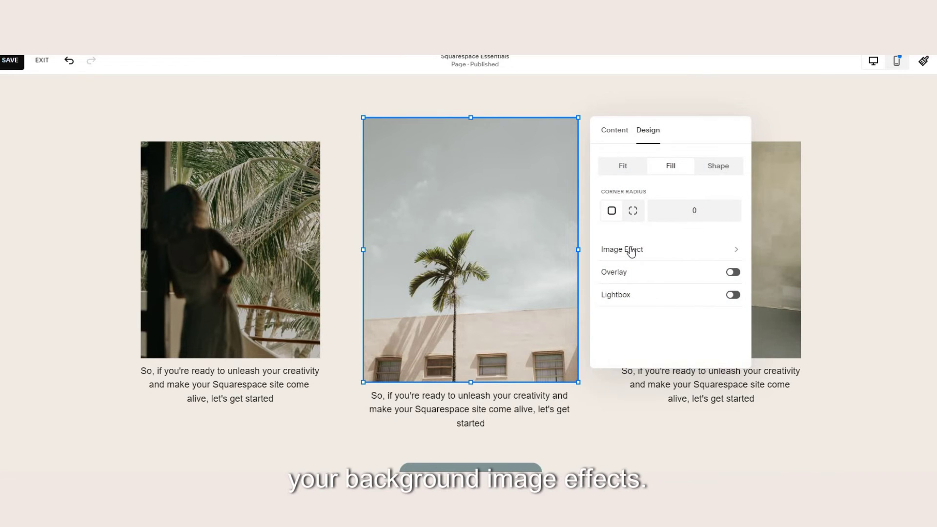
left_click(631, 251)
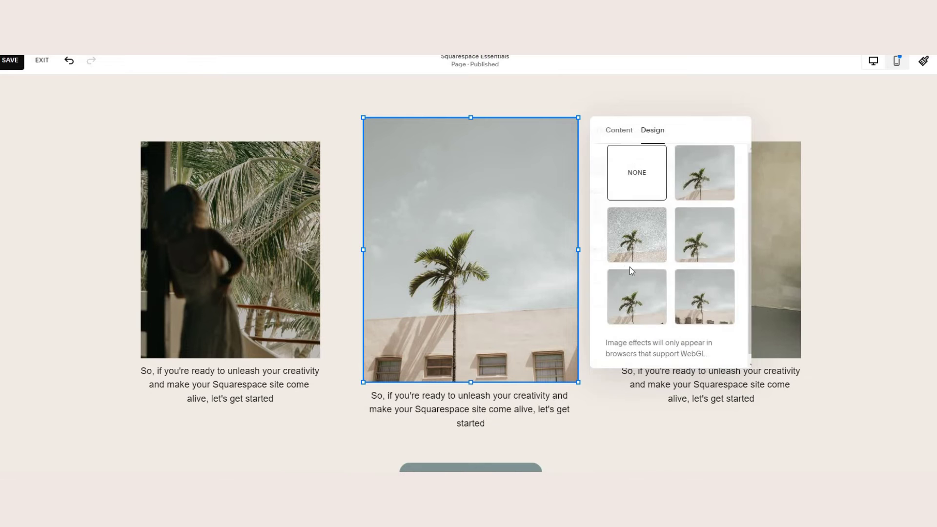
left_click(705, 184)
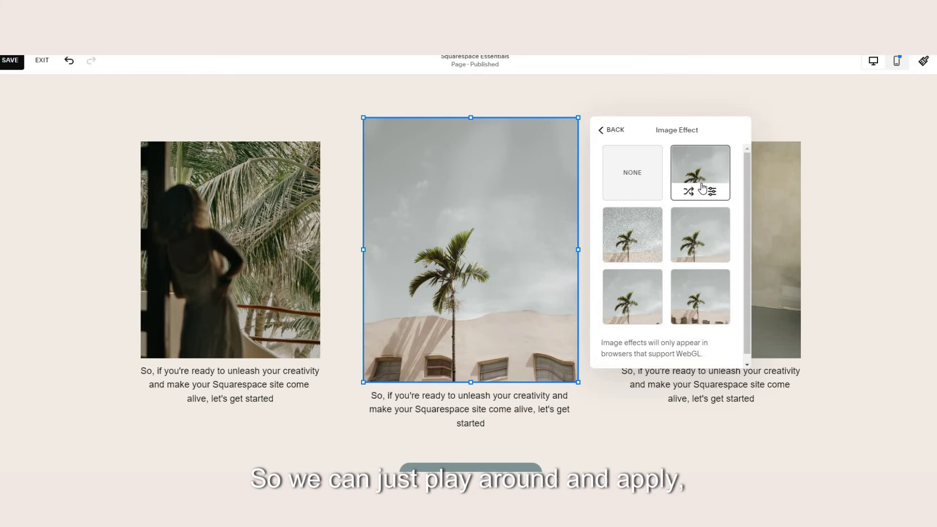
left_click(633, 235)
left_click(716, 243)
scroll(513, 247, "up", 3)
scroll(512, 247, "down", 4)
Step: Apply the Parallax effect and adjust its Intensity, Angle and Zoom sliders
left_click(711, 253)
left_click(617, 157)
left_click_drag(629, 193, 654, 194)
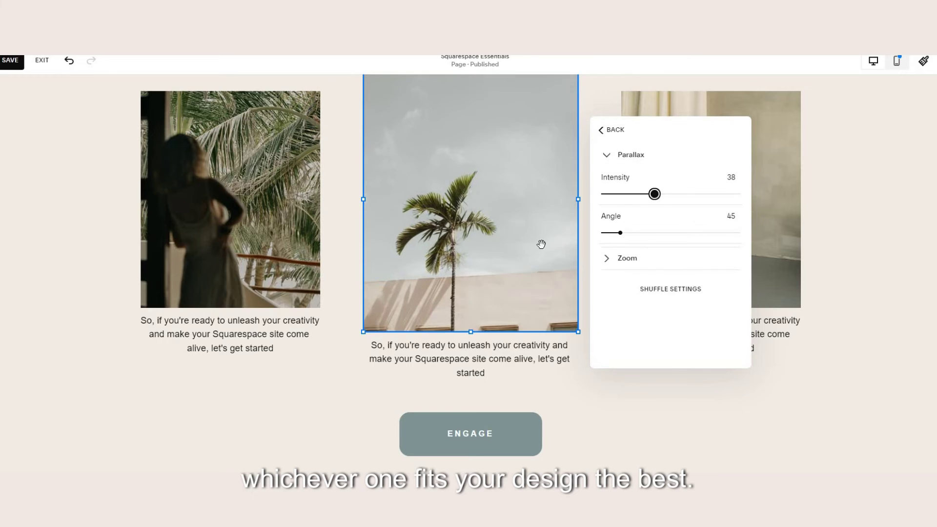
scroll(541, 244, "up", 2)
scroll(541, 244, "down", 2)
left_click_drag(621, 233, 626, 233)
left_click(611, 259)
left_click_drag(624, 297, 653, 297)
Step: Save the page with Ctrl+S and scroll through to check the result
left_click(611, 130)
key("ctrl+s")
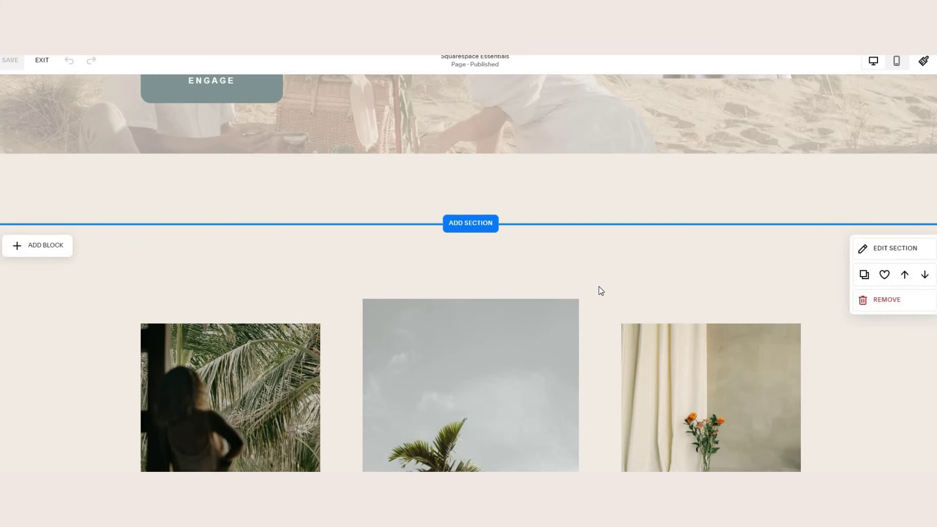
scroll(600, 290, "down", 5)
scroll(600, 290, "up", 1)
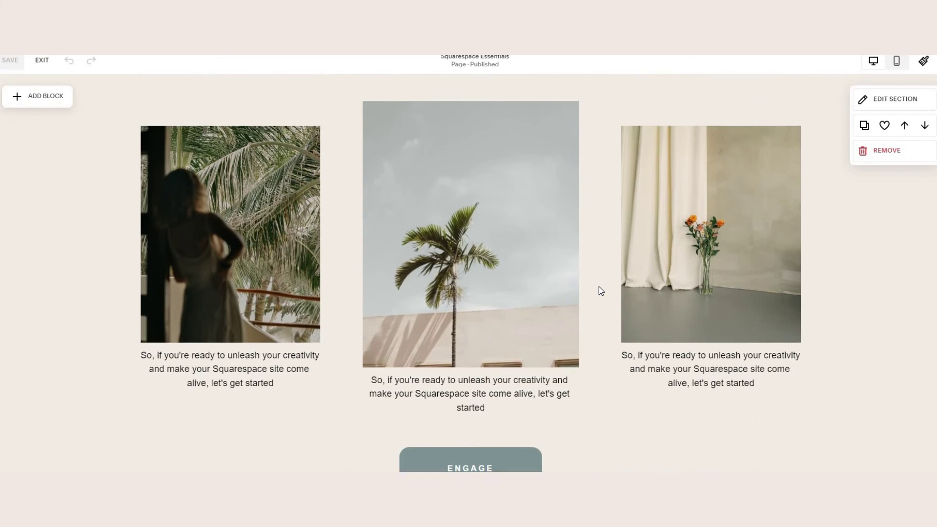
scroll(600, 286, "up", 2)
scroll(599, 286, "down", 3)
scroll(596, 290, "up", 2)
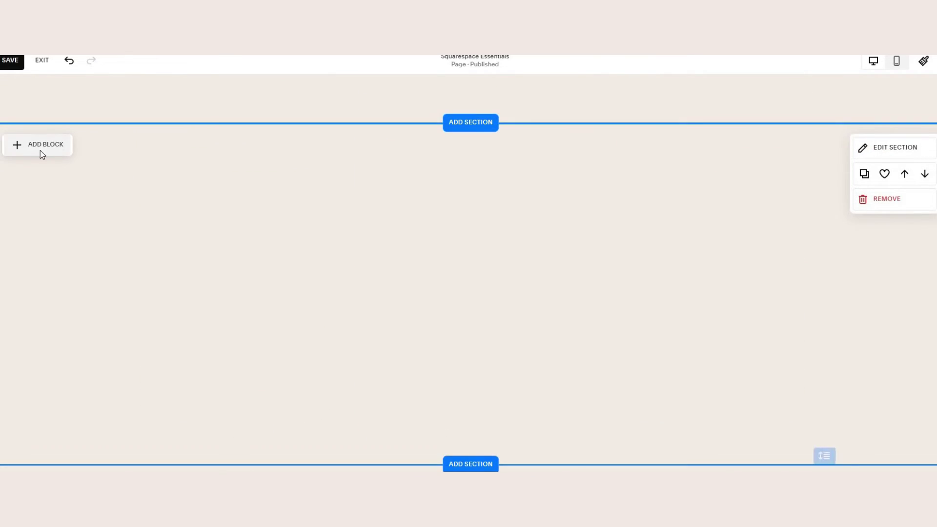
Step: Add a gallery block to the empty section and fill it with three library photos
left_click(40, 149)
left_click(142, 236)
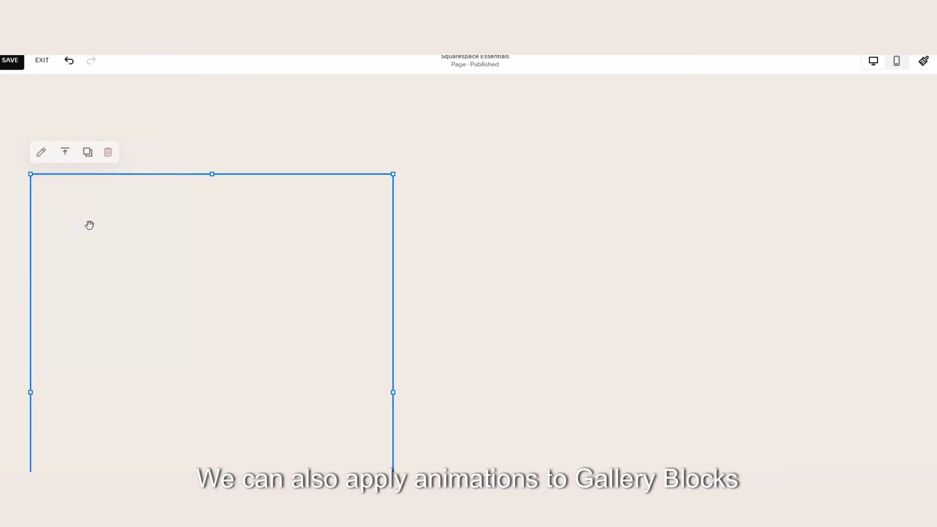
left_click(42, 155)
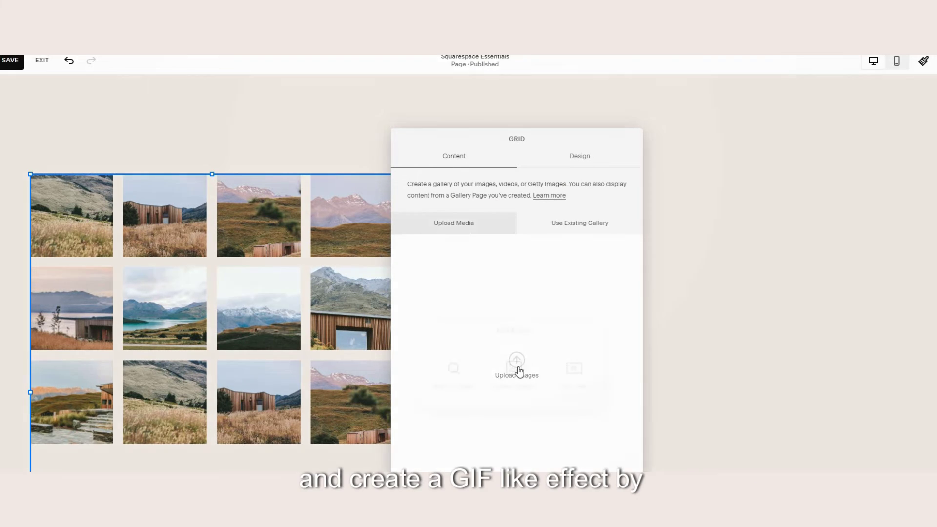
left_click(517, 369)
left_click(461, 382)
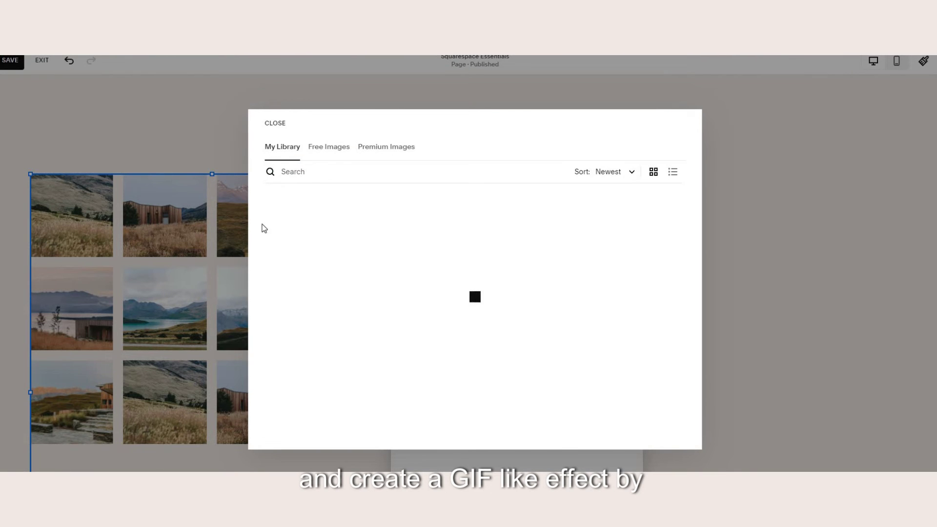
left_click(277, 210)
left_click(347, 209)
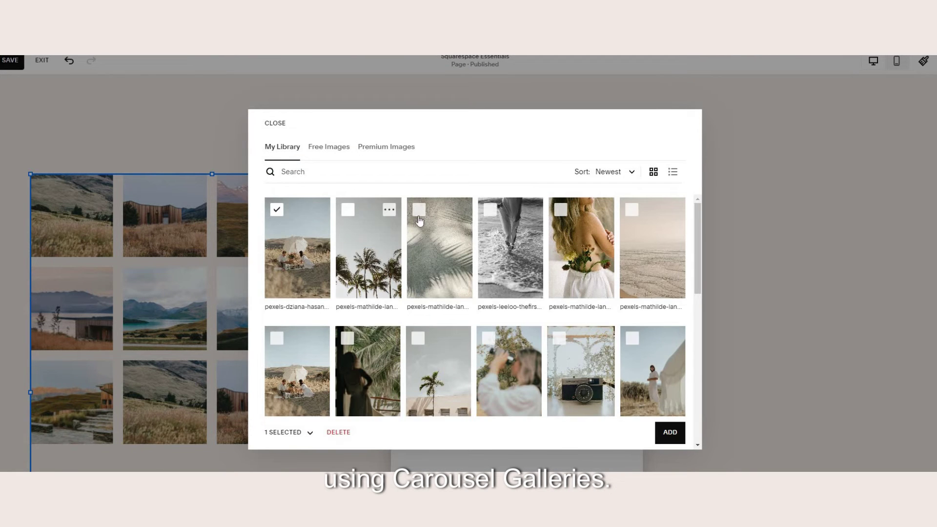
left_click(420, 211)
left_click(669, 433)
Step: Make the gallery a slideshow auto-advancing every 1 second, without thumbnails or titles
left_click(583, 157)
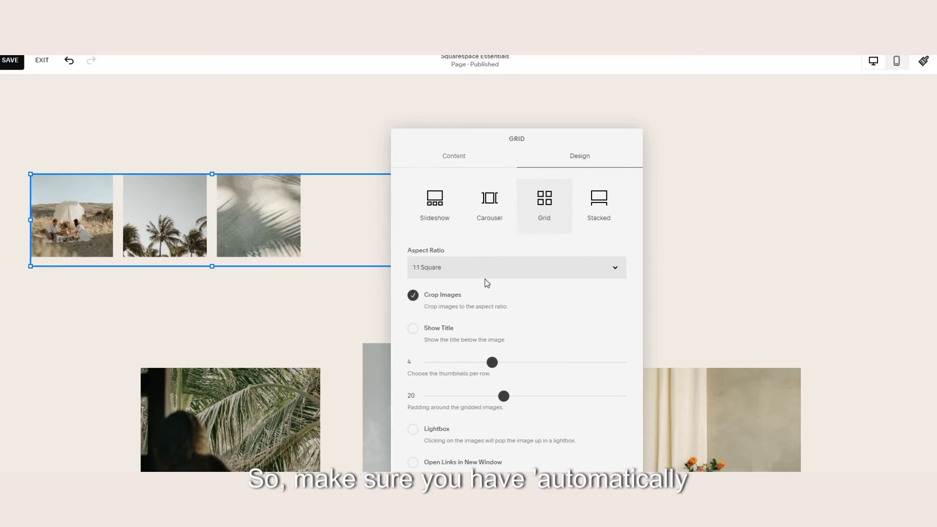
left_click(460, 218)
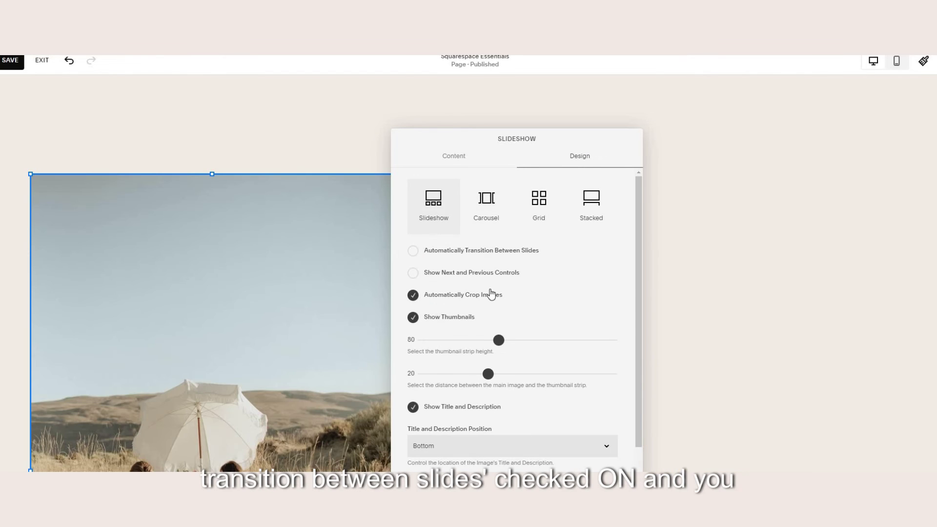
scroll(412, 274, "down", 1)
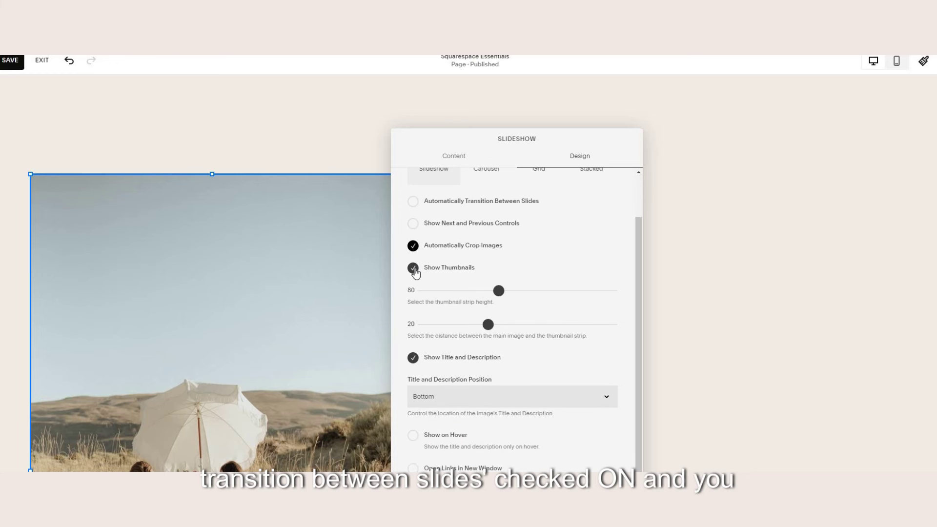
left_click(413, 201)
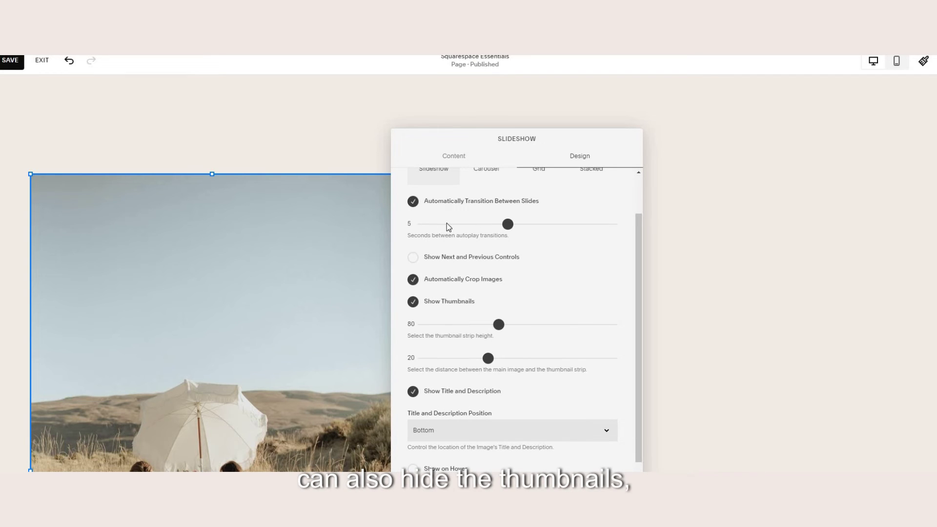
left_click_drag(470, 224, 450, 224)
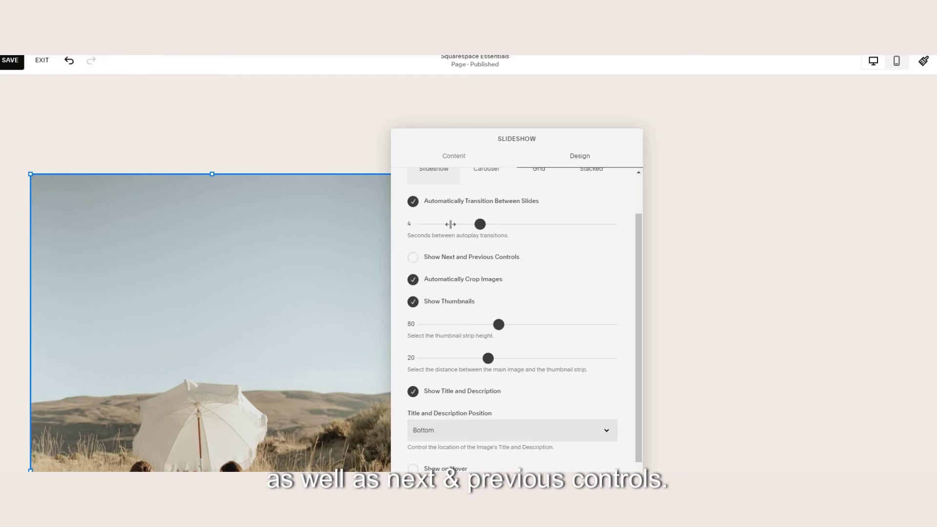
left_click(413, 303)
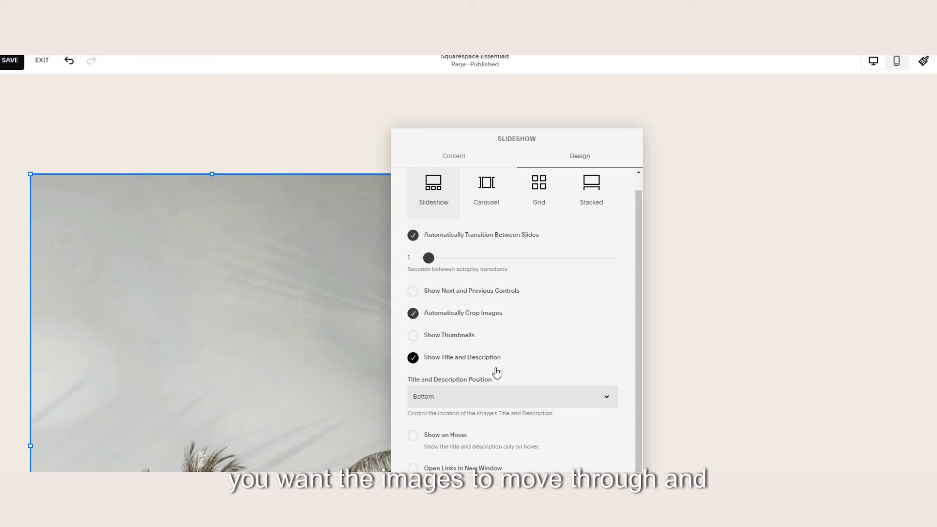
left_click(412, 358)
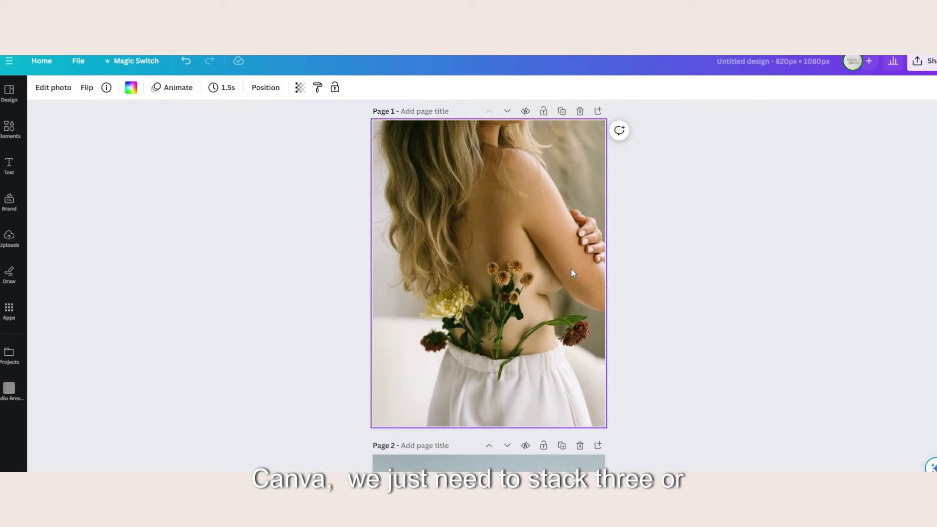
scroll(540, 267, "down", 10)
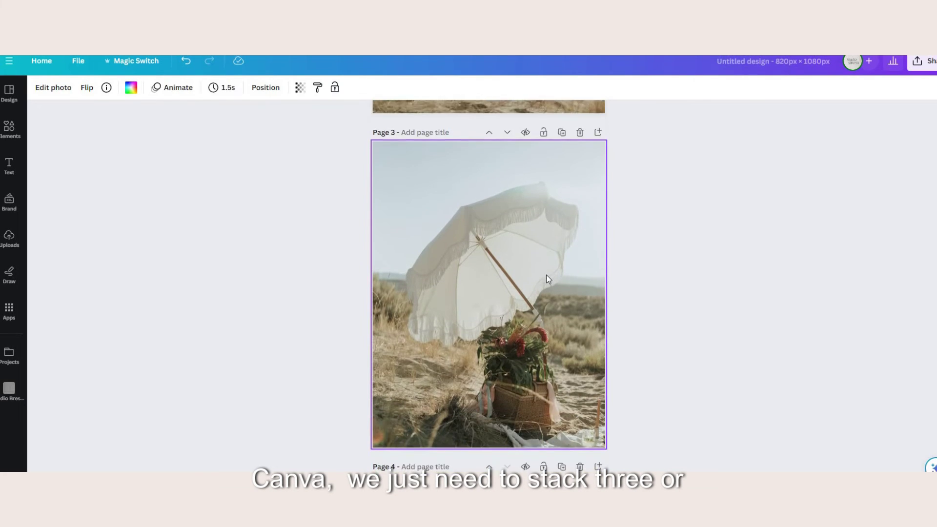
Step: Set the first Canva page's timing to 0.4 seconds
scroll(541, 269, "up", 12)
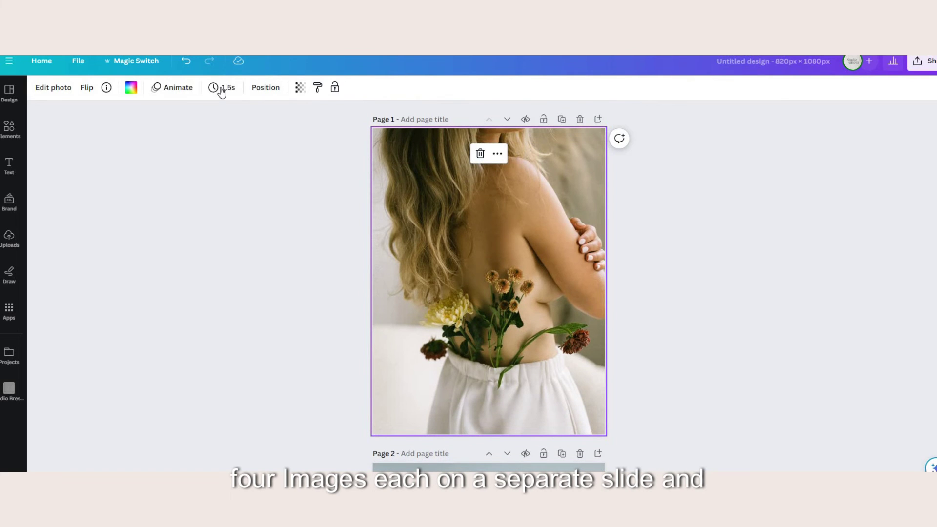
left_click(259, 133)
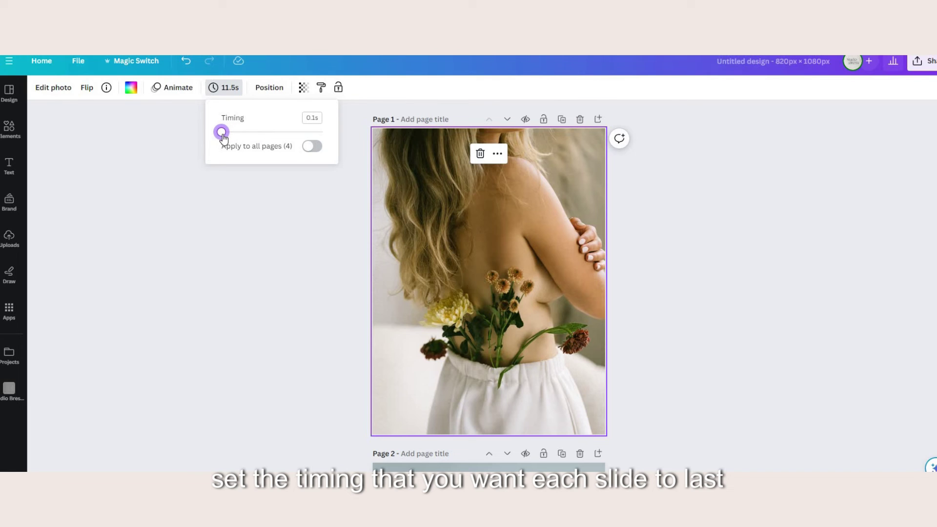
left_click_drag(223, 138, 232, 140)
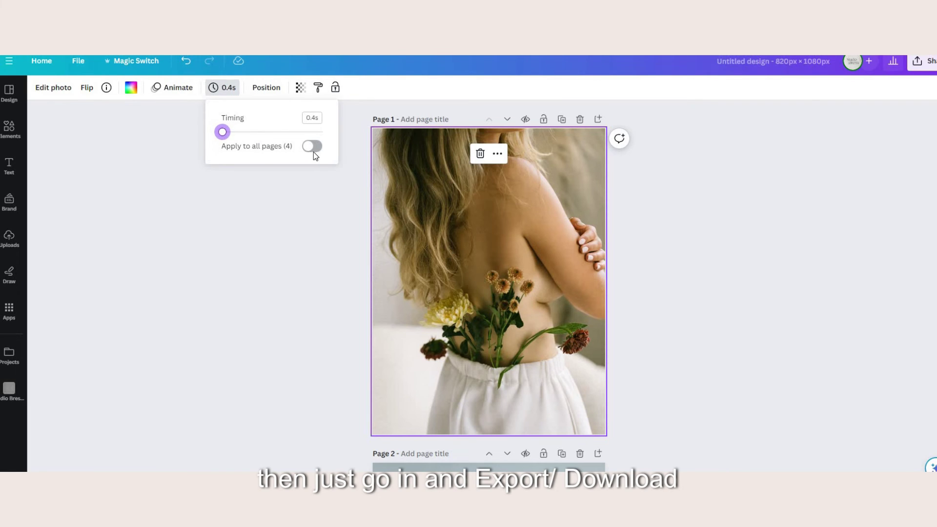
Step: Download the design as a GIF
left_click(923, 61)
left_click(809, 320)
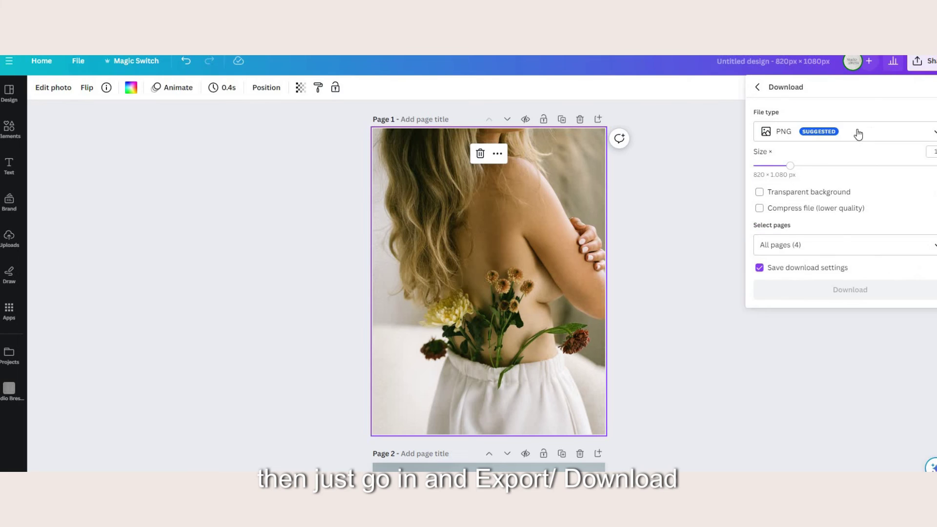
left_click(857, 132)
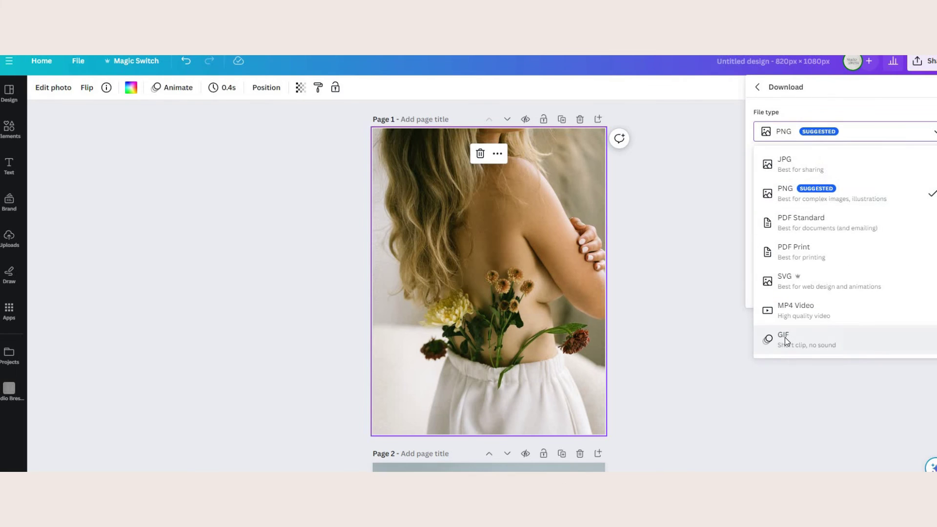
left_click(784, 344)
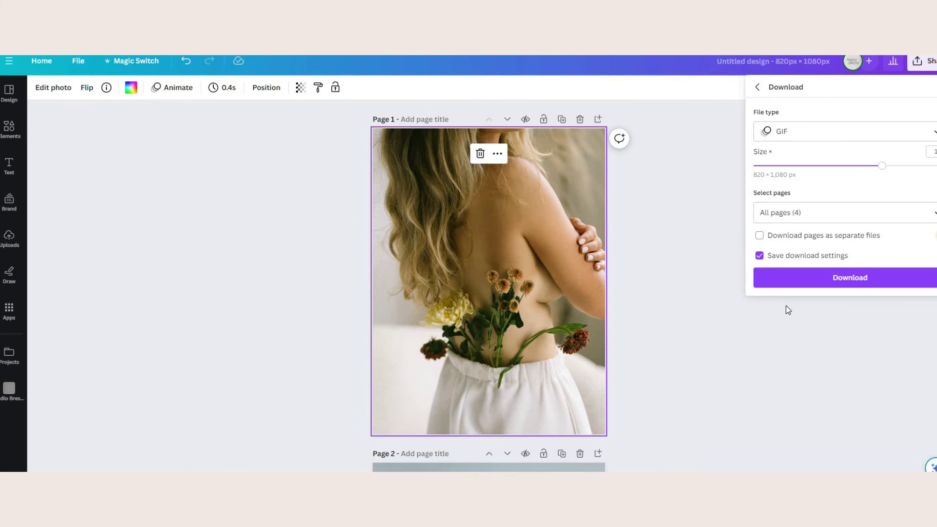
left_click(792, 278)
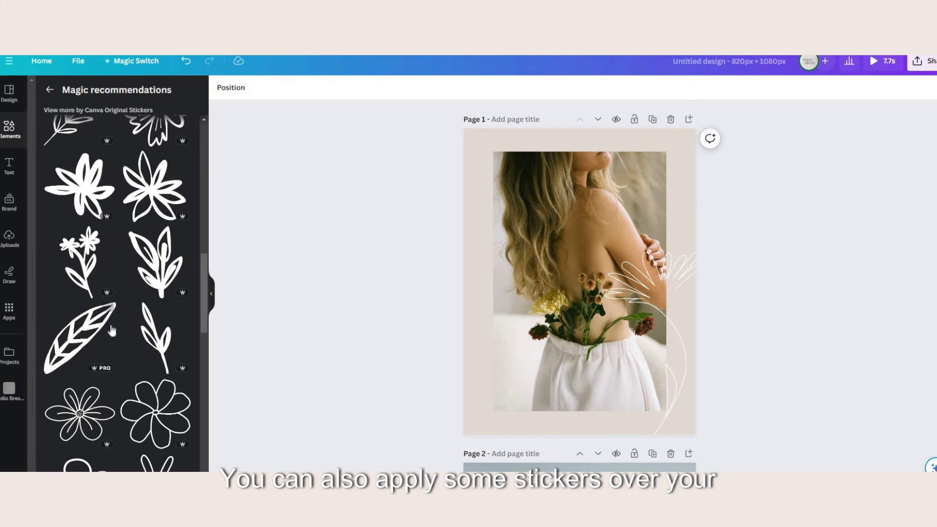
Step: Move the squiggle line sticker to the page's upper-left and shrink it into place
scroll(117, 292, "down", 5)
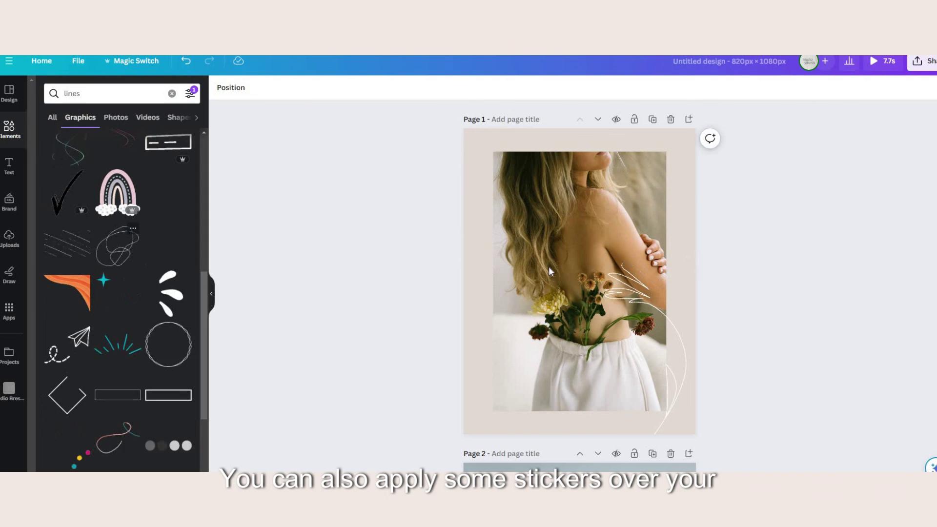
left_click_drag(548, 267, 455, 159)
left_click_drag(580, 273, 540, 230)
left_click_drag(503, 185, 527, 193)
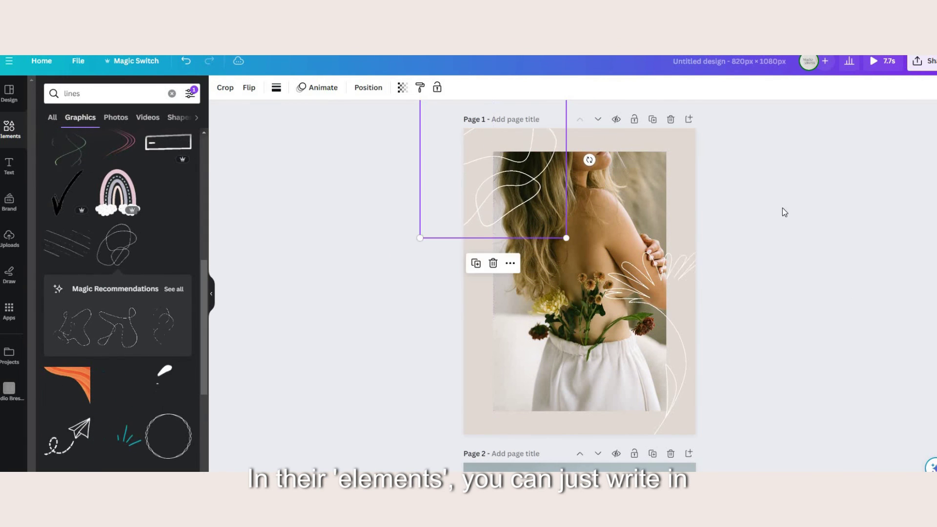
left_click(784, 212)
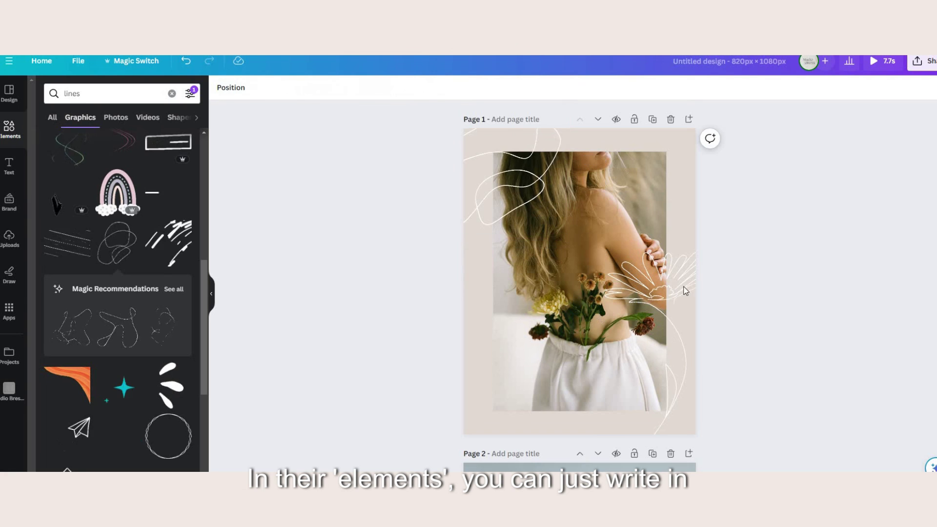
Step: Set the first page's timing to 3.5 seconds and bring up the GIF download settings
left_click(918, 62)
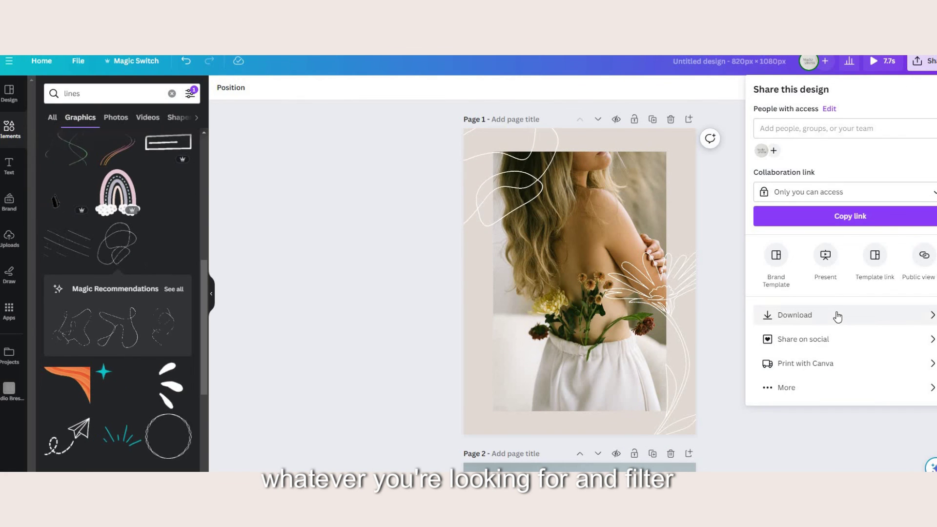
left_click(475, 282)
left_click(316, 92)
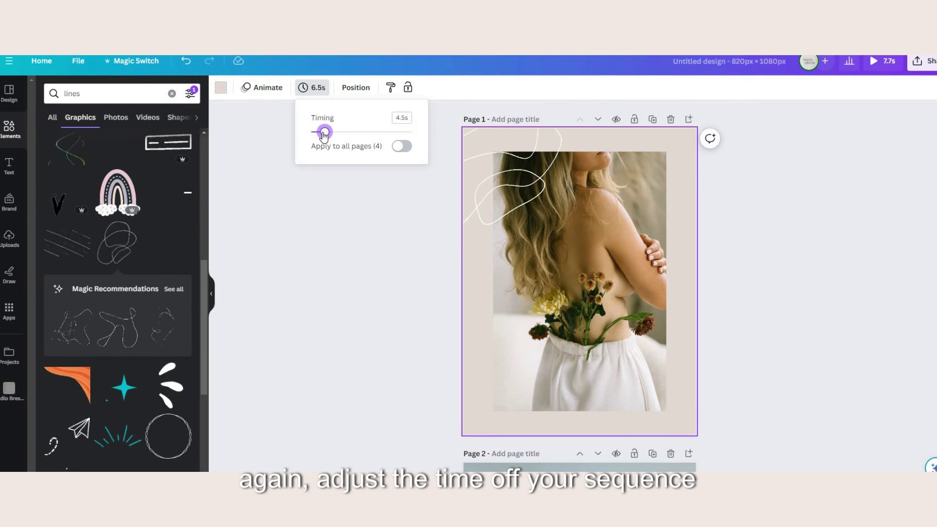
left_click(918, 62)
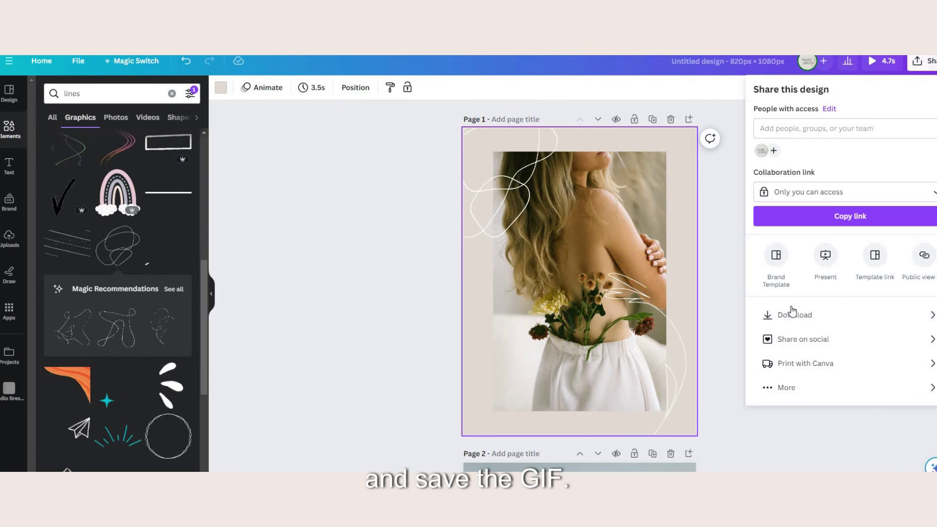
left_click(796, 317)
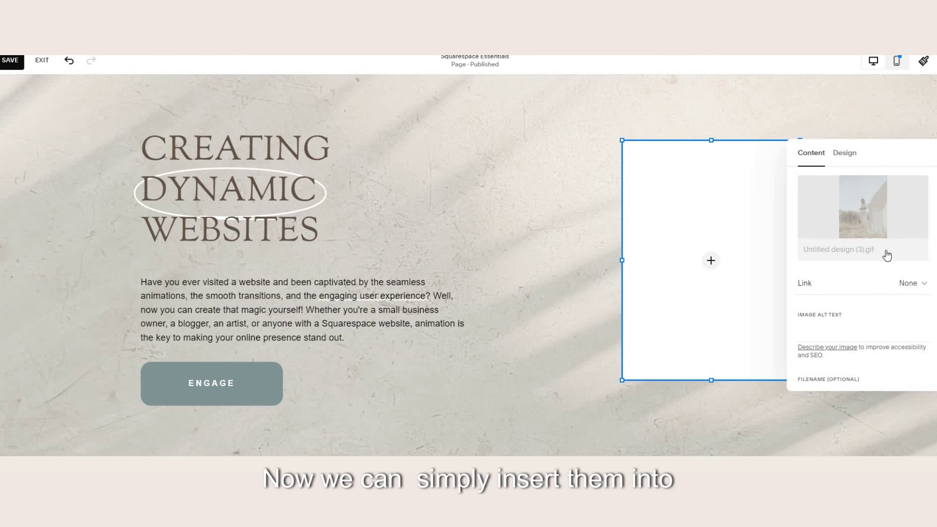
Step: Place 'Untitled design (3).gif' in the image block and preview it playing
left_click(819, 223)
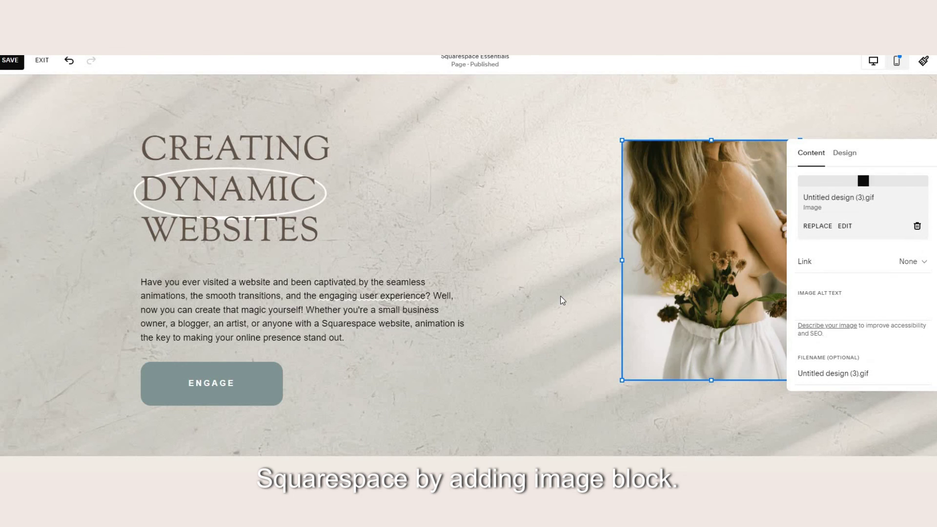
left_click(582, 365)
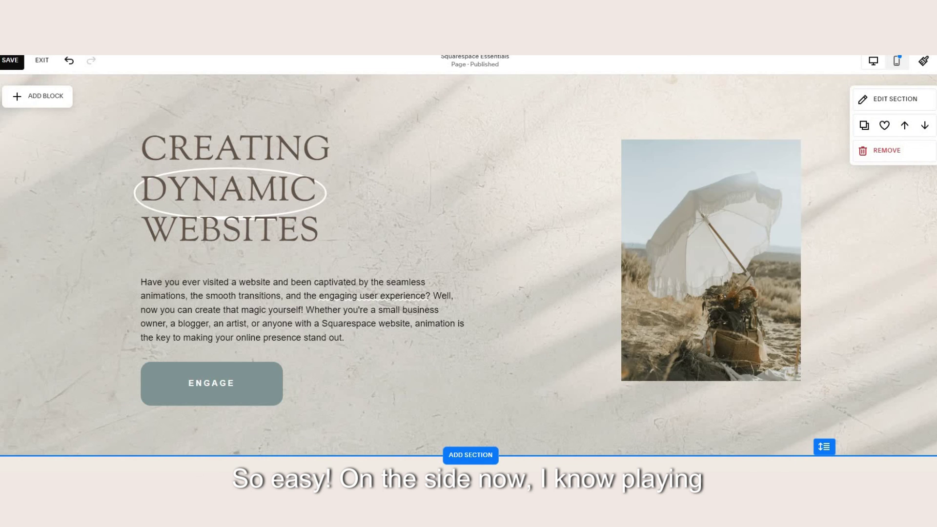
left_click(898, 30)
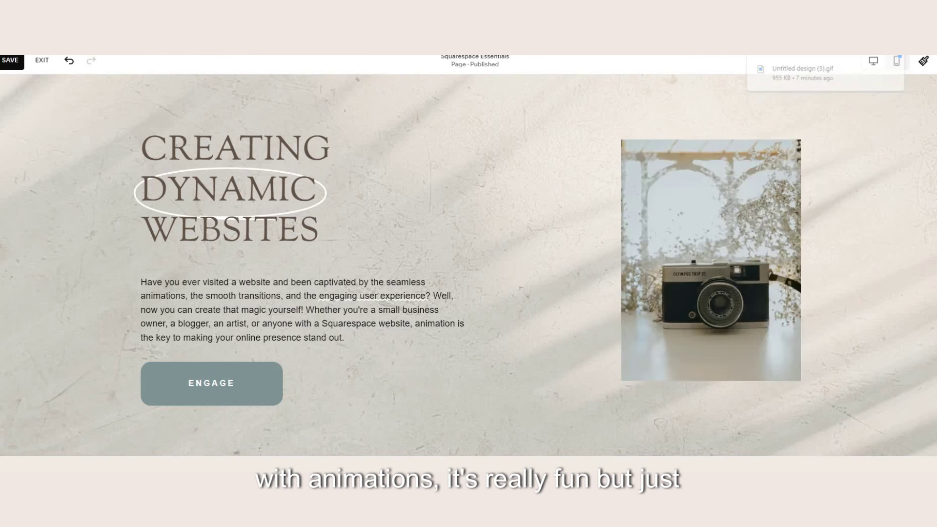
mouse_move(828, 442)
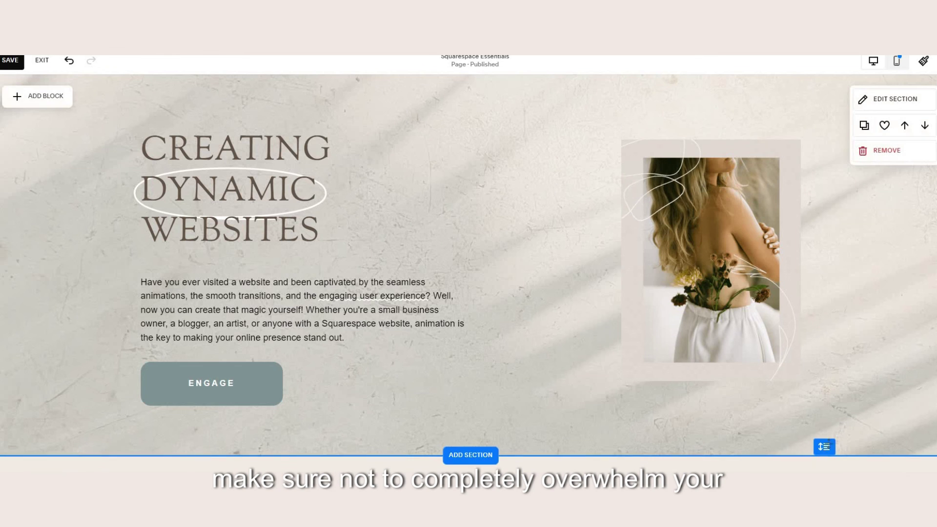